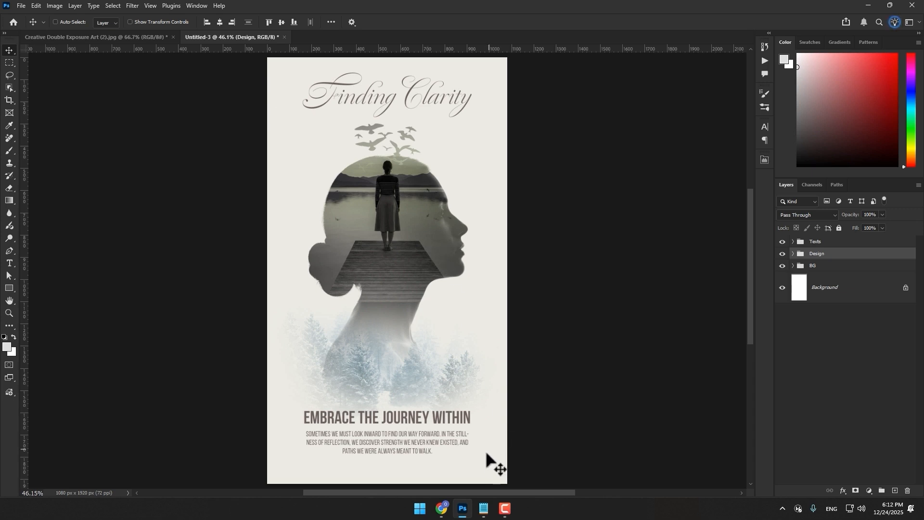
Review the image prompts in Notepad and the matching generated images in Freepik's Image Generator
{"action": "left_click", "coordinate": [484, 508]}
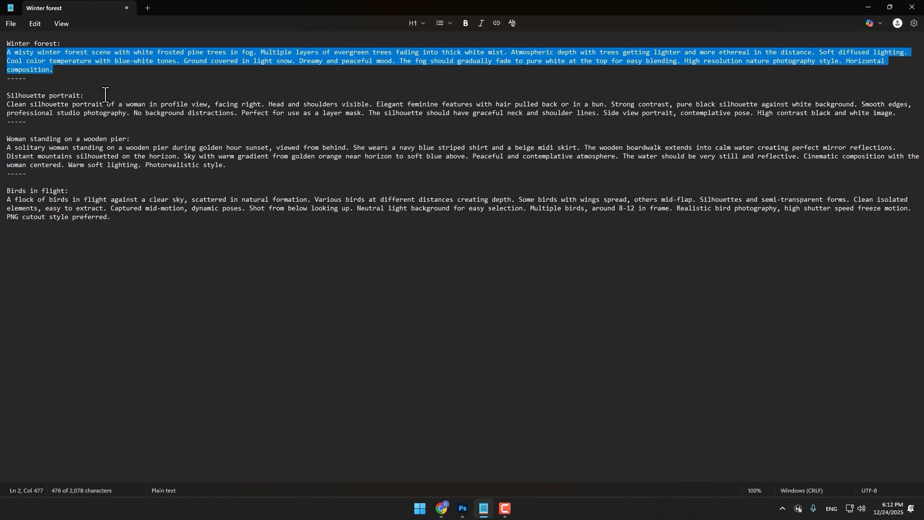
{"action": "double_click", "coordinate": [86, 113]}
{"action": "left_click", "coordinate": [88, 113]}
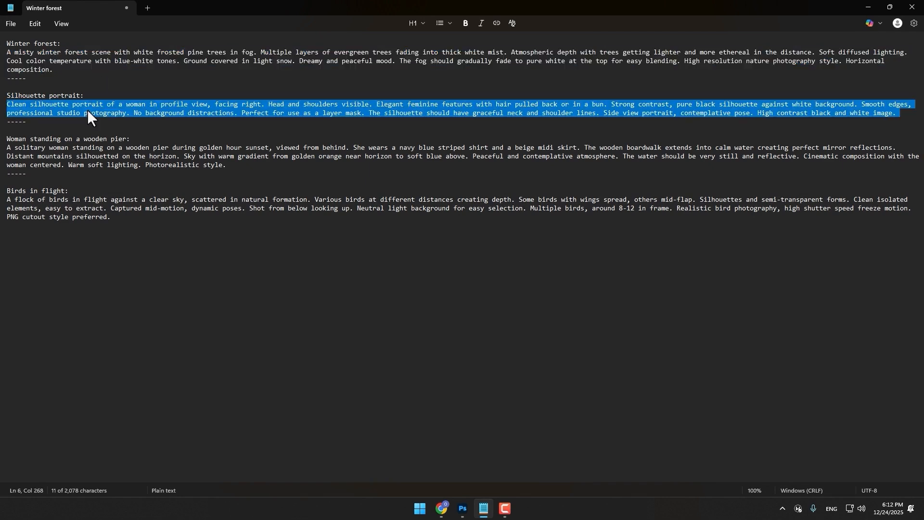
{"action": "double_click", "coordinate": [95, 149]}
{"action": "triple_click", "coordinate": [144, 208]}
{"action": "mouse_move", "coordinate": [443, 516]}
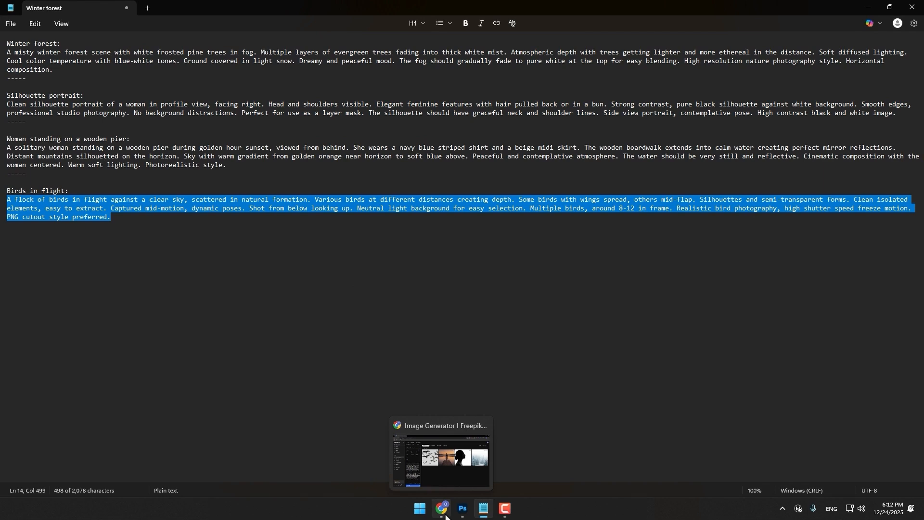
{"action": "left_click", "coordinate": [443, 510]}
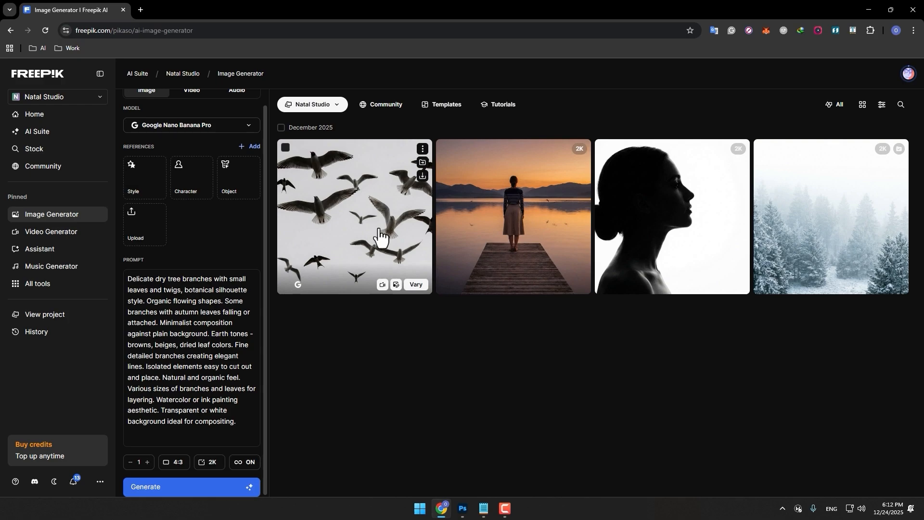
Switch to Photoshop and compare the Creative Double Exposure Art reference poster with the Untitled-3 design
{"action": "left_click", "coordinate": [463, 509]}
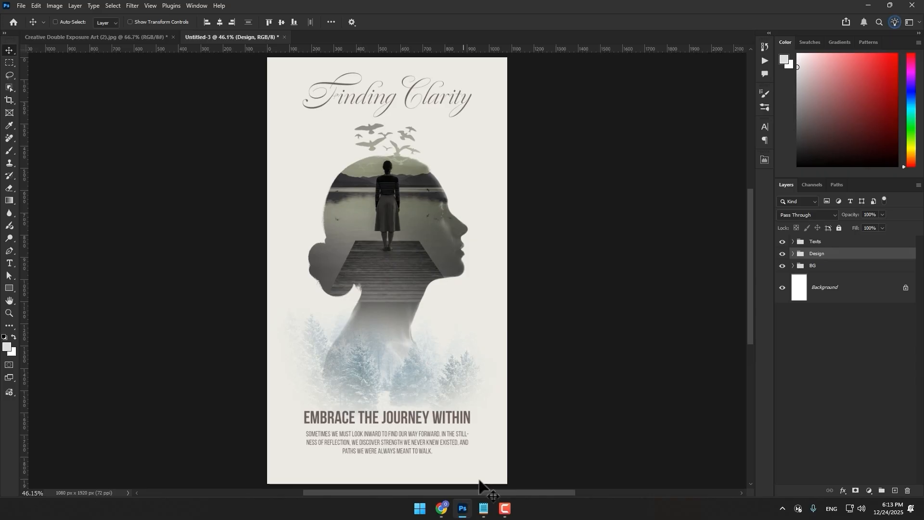
{"action": "left_click", "coordinate": [108, 39]}
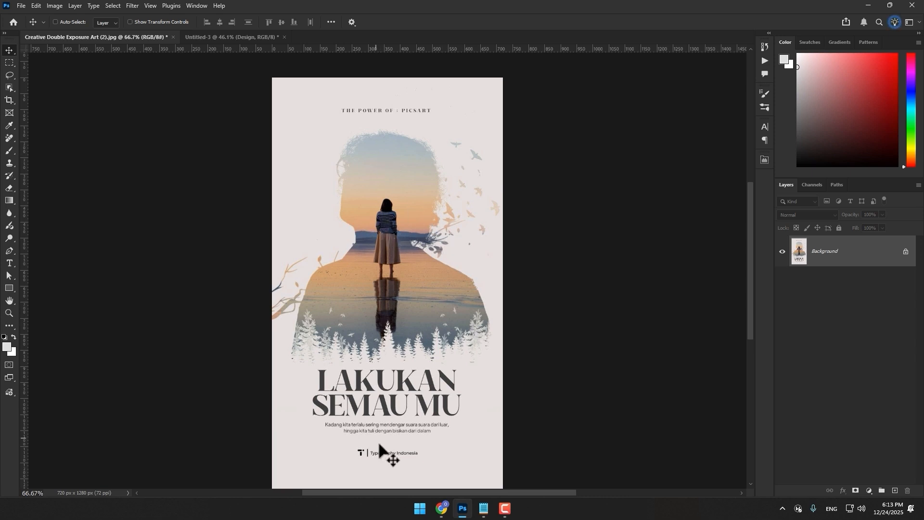
{"action": "left_click", "coordinate": [239, 39]}
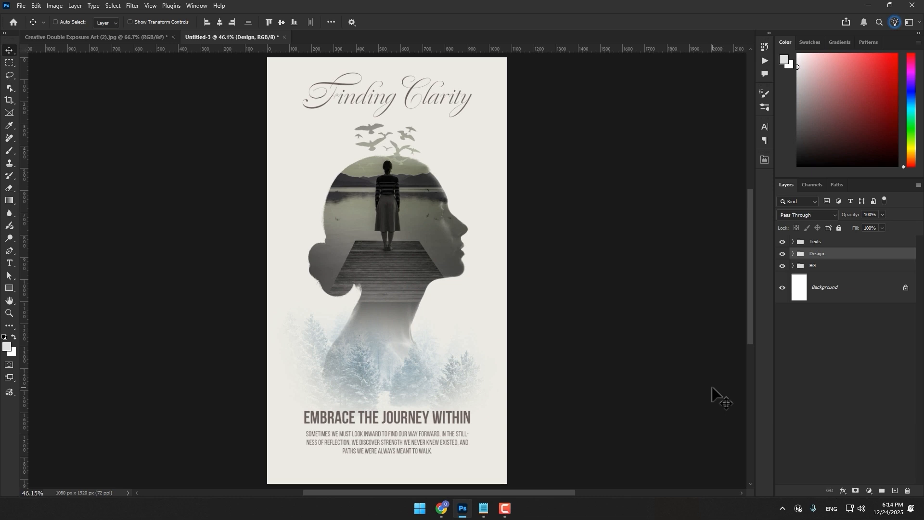
Duplicate the Untitled-3 document as Untitled-3 copy and delete its Design group including the contents
{"action": "left_click", "coordinate": [53, 4]}
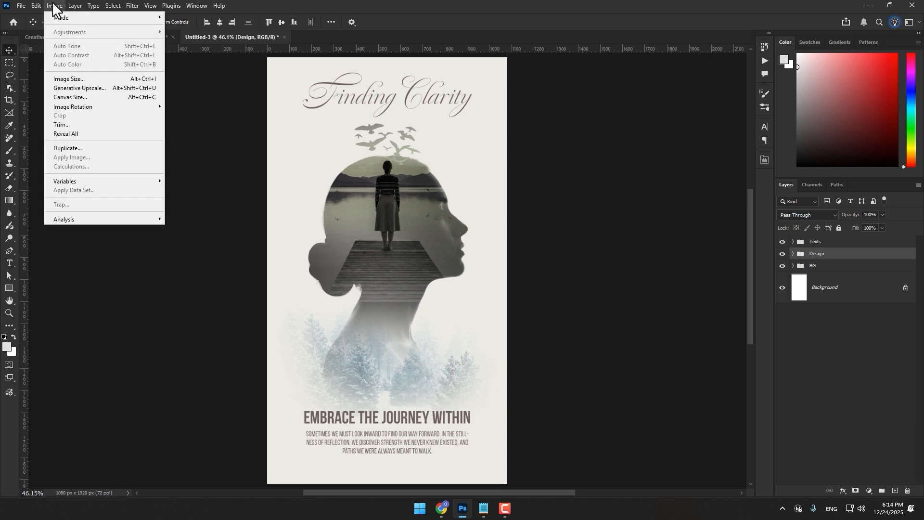
{"action": "left_click", "coordinate": [72, 150]}
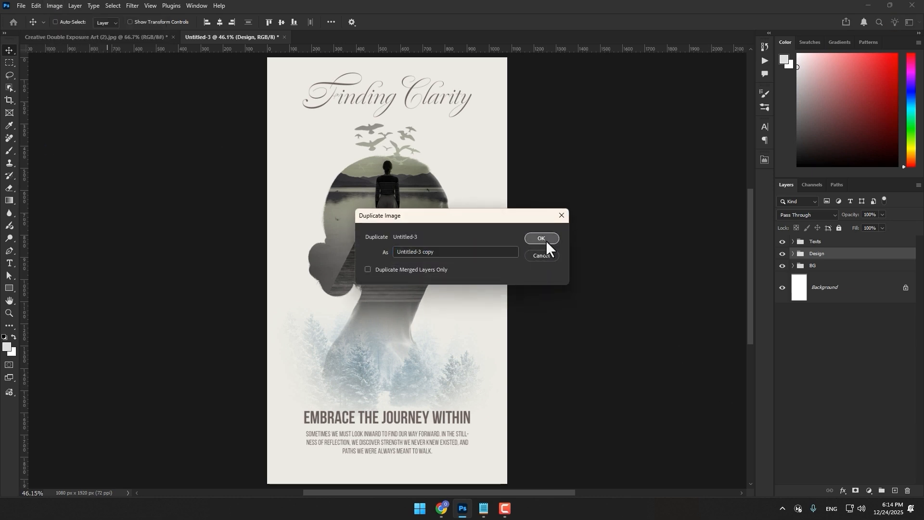
{"action": "left_click", "coordinate": [546, 241]}
{"action": "left_click", "coordinate": [908, 491]}
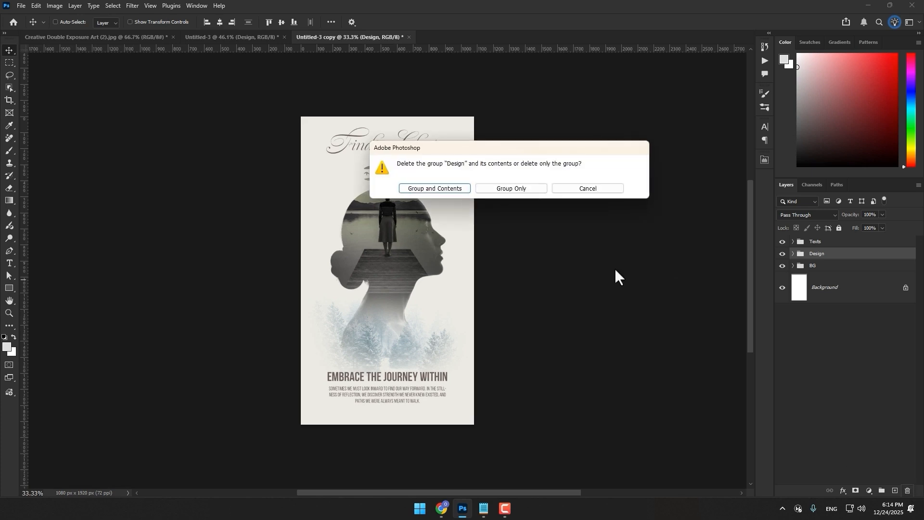
{"action": "left_click", "coordinate": [460, 189]}
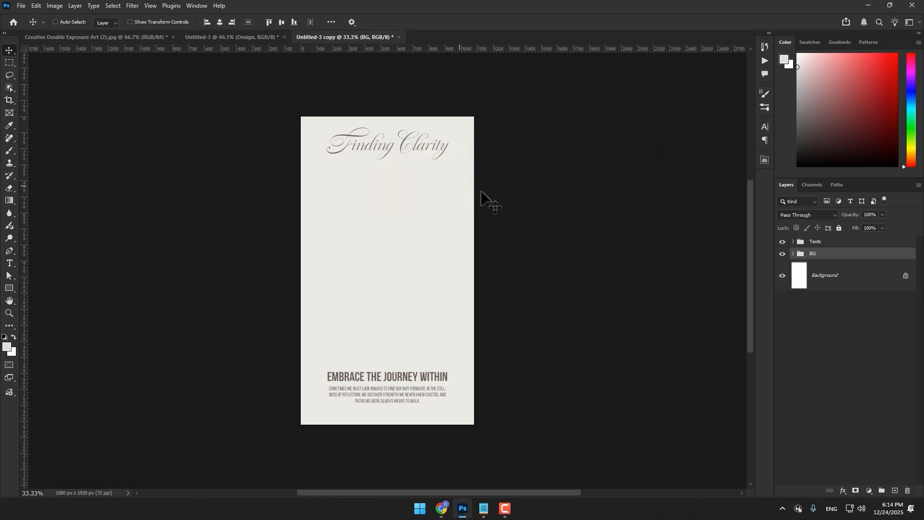
Inspect the solid fill color in the BG group and the text layers in the Texts group
{"action": "left_click", "coordinate": [793, 254]}
{"action": "double_click", "coordinate": [813, 273]}
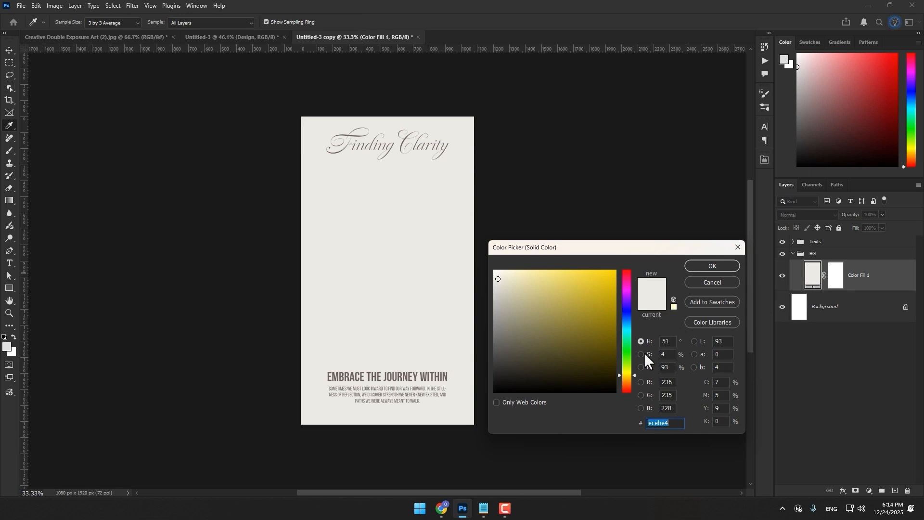
{"action": "left_click", "coordinate": [705, 267]}
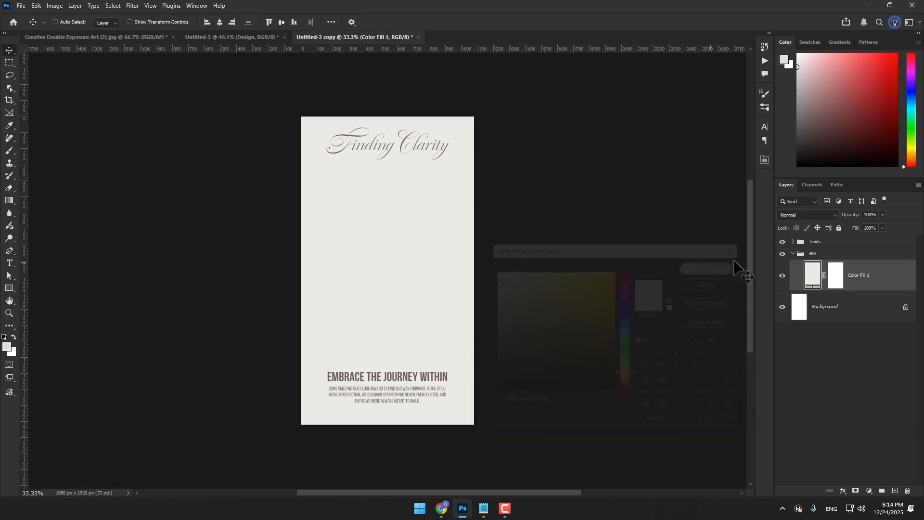
{"action": "left_click", "coordinate": [793, 253]}
{"action": "left_click", "coordinate": [794, 241]}
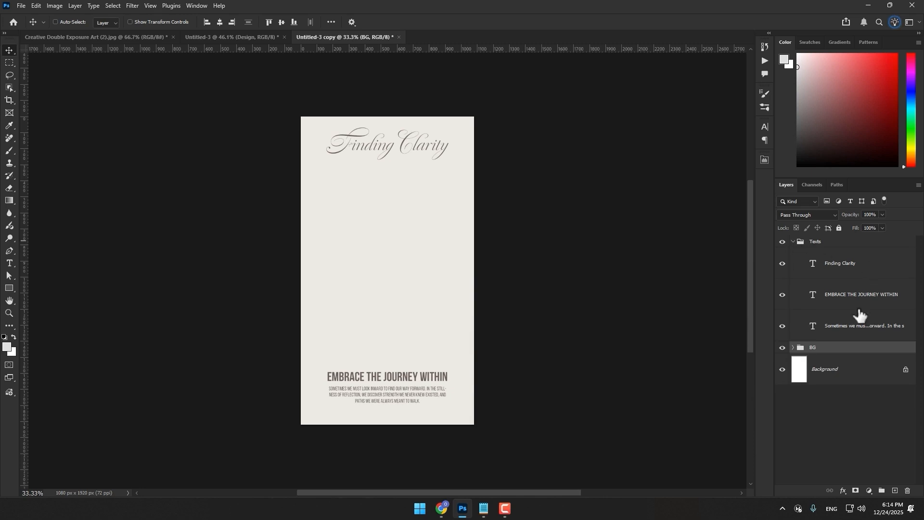
{"action": "left_click", "coordinate": [794, 242]}
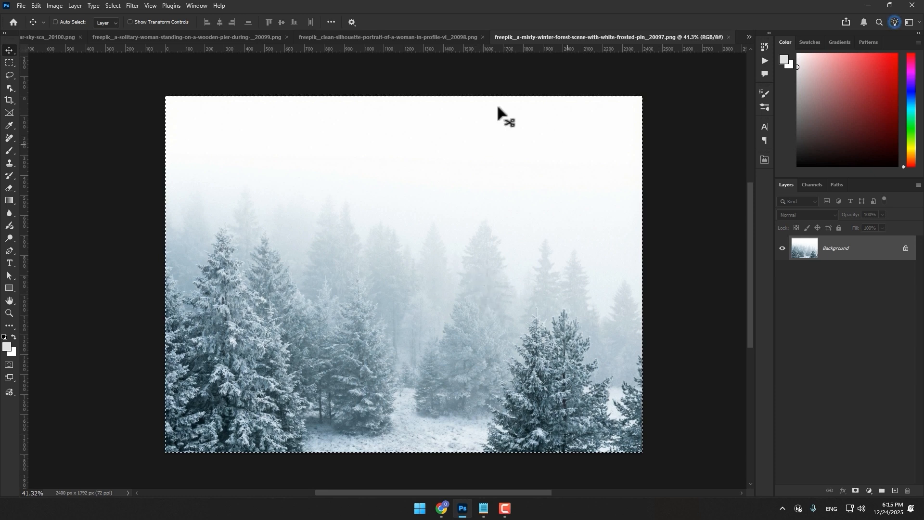
Close the winter forest image and paste its copied picture into Untitled-3 copy above the BG group
{"action": "left_click", "coordinate": [728, 37]}
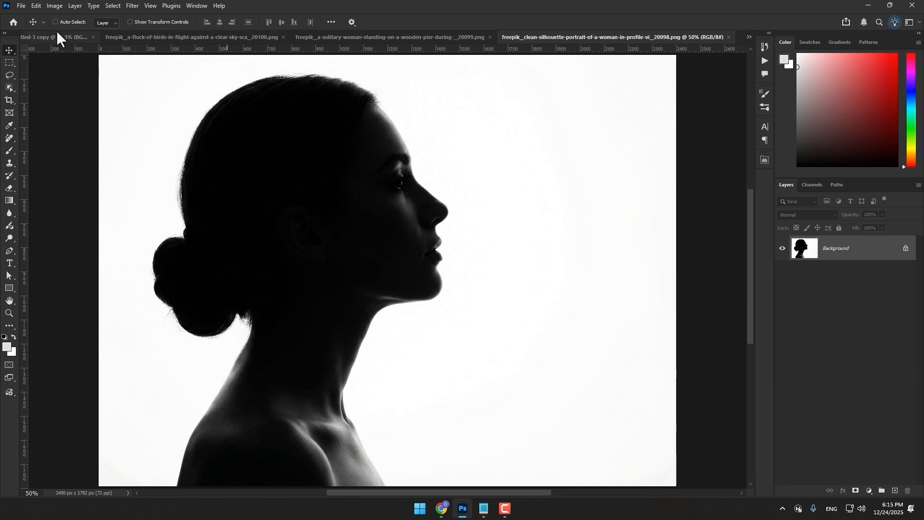
{"action": "left_click", "coordinate": [49, 36]}
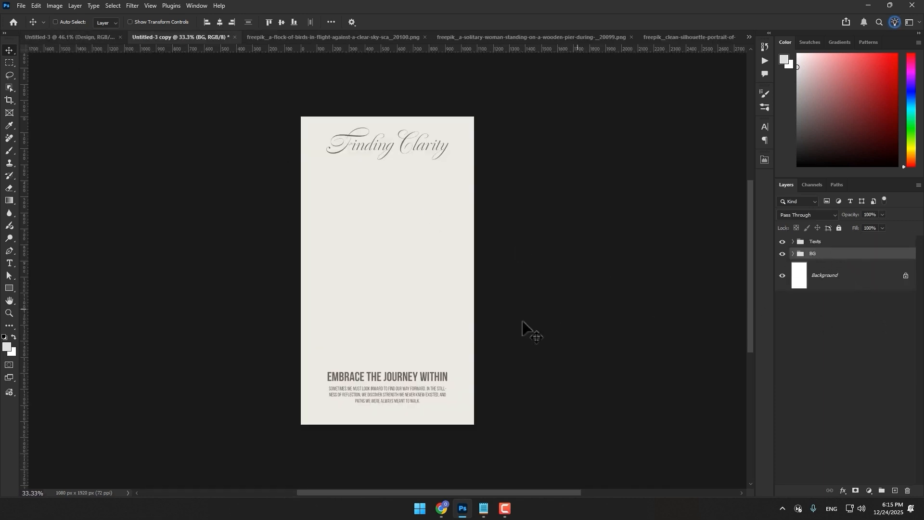
{"action": "key", "text": "ctrl+v"}
{"action": "left_click_drag", "start_coordinate": [438, 328], "coordinate": [444, 294]}
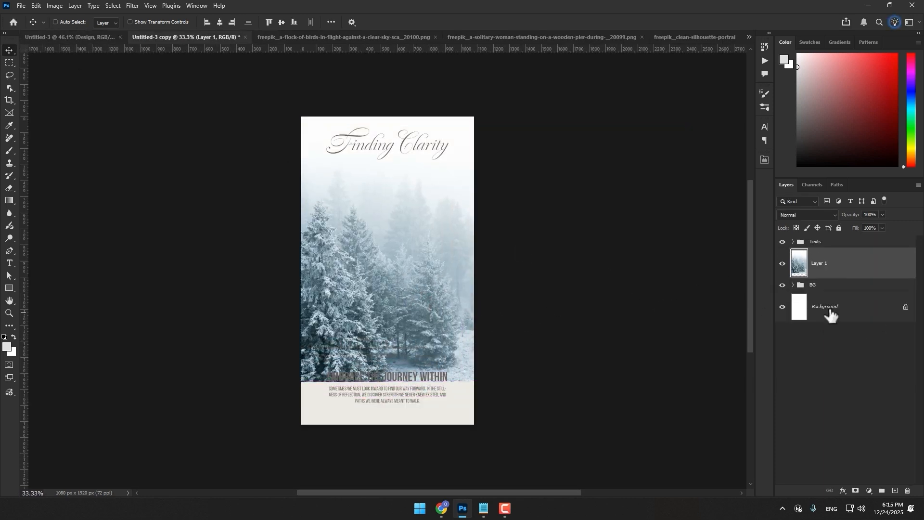
Convert the forest layer to a smart object, scale it to about the poster's width, and place it just above the headline
{"action": "right_click", "coordinate": [857, 269]}
{"action": "left_click", "coordinate": [811, 428]}
{"action": "key", "text": "ctrl+t"}
{"action": "left_click_drag", "start_coordinate": [656, 237], "coordinate": [478, 227]}
{"action": "left_click_drag", "start_coordinate": [272, 238], "coordinate": [294, 240]}
{"action": "left_click_drag", "start_coordinate": [400, 277], "coordinate": [401, 337]}
{"action": "left_click", "coordinate": [477, 21]}
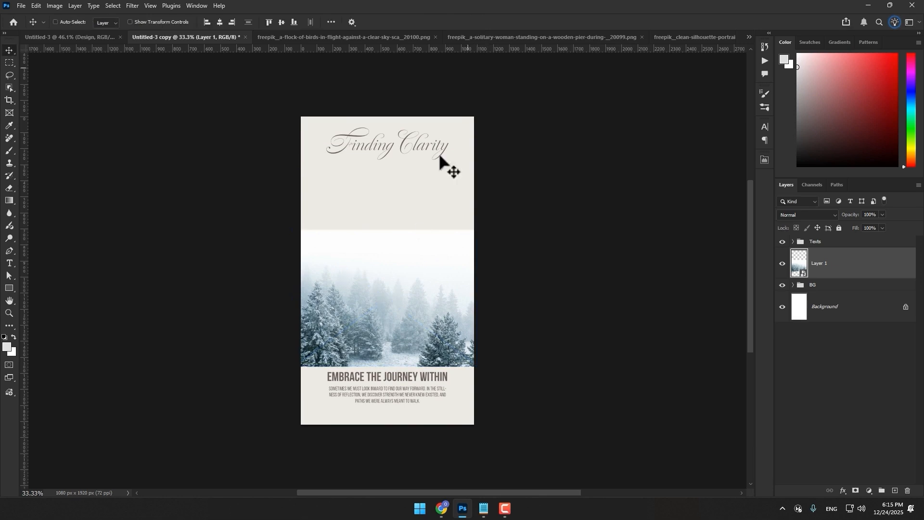
Blend away the forest layer's highlights with Blend If, splitting the Current Layer white point to 164 / 212
{"action": "scroll", "coordinate": [387, 324], "scroll_direction": "up", "scroll_amount": 5}
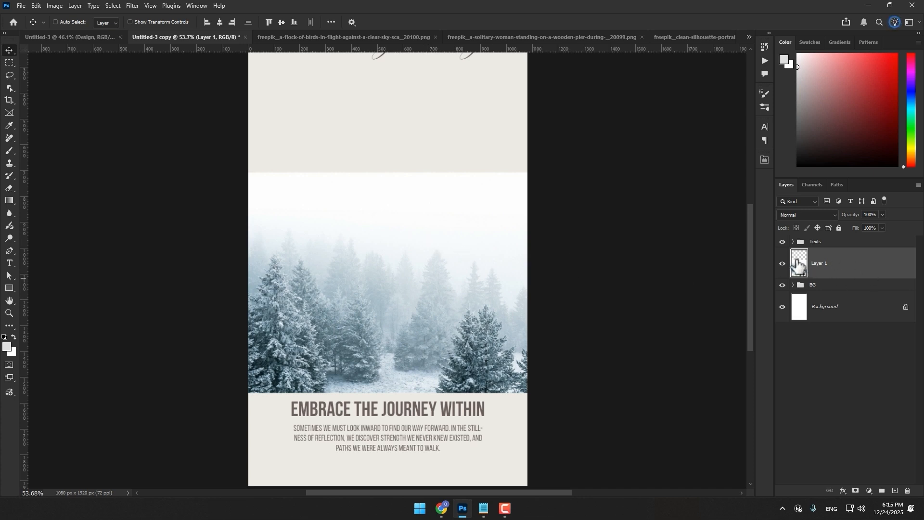
{"action": "double_click", "coordinate": [888, 271]}
{"action": "left_click_drag", "start_coordinate": [543, 207], "coordinate": [497, 204]}
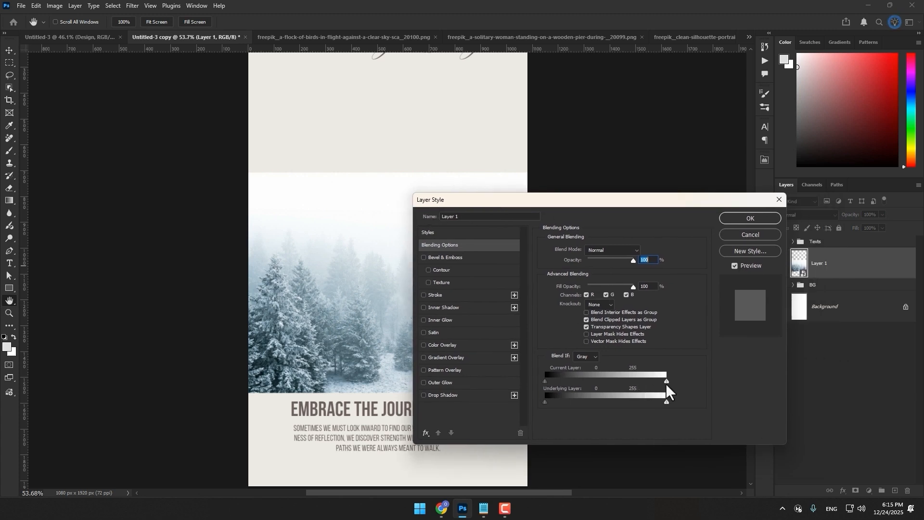
{"action": "left_click_drag", "start_coordinate": [666, 381], "coordinate": [623, 380]}
{"action": "left_click_drag", "start_coordinate": [595, 199], "coordinate": [720, 203]}
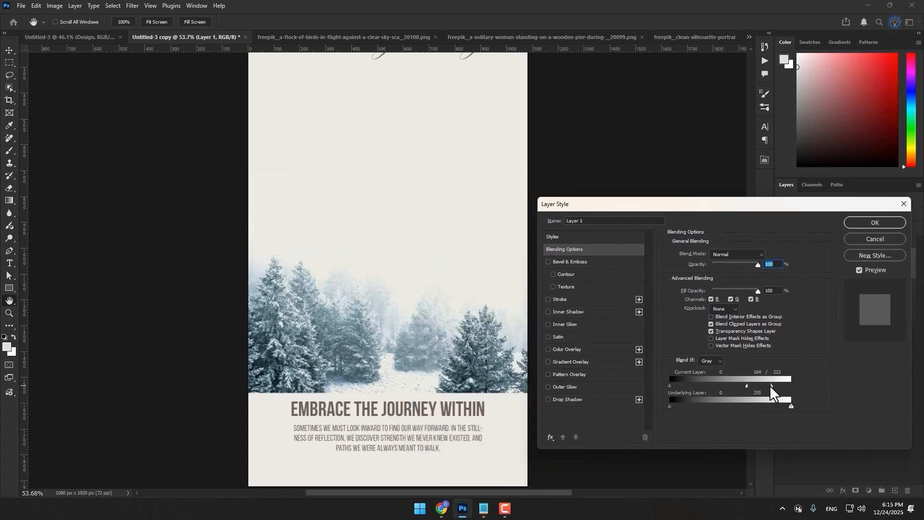
{"action": "left_click", "coordinate": [886, 222]}
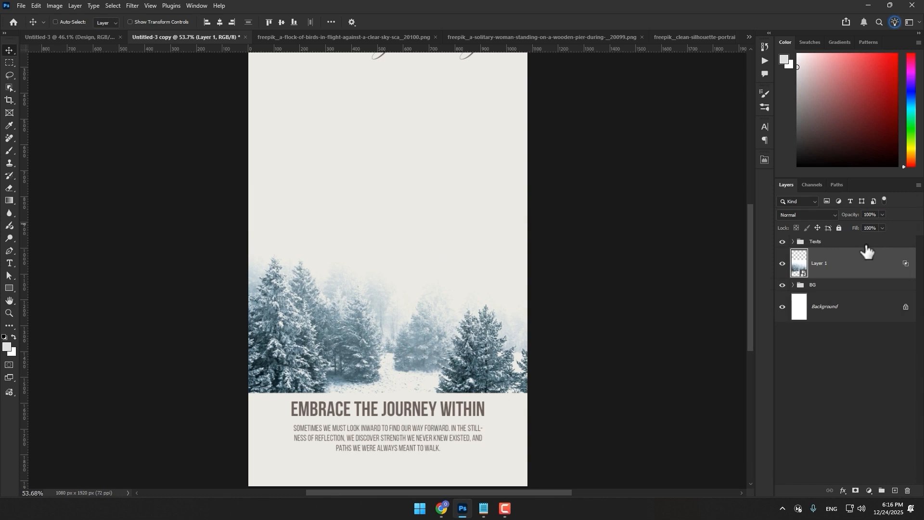
Add a layer mask to the forest and fade its outer edges with a large soft black brush at 50% opacity
{"action": "left_click", "coordinate": [856, 491]}
{"action": "key", "text": "b"}
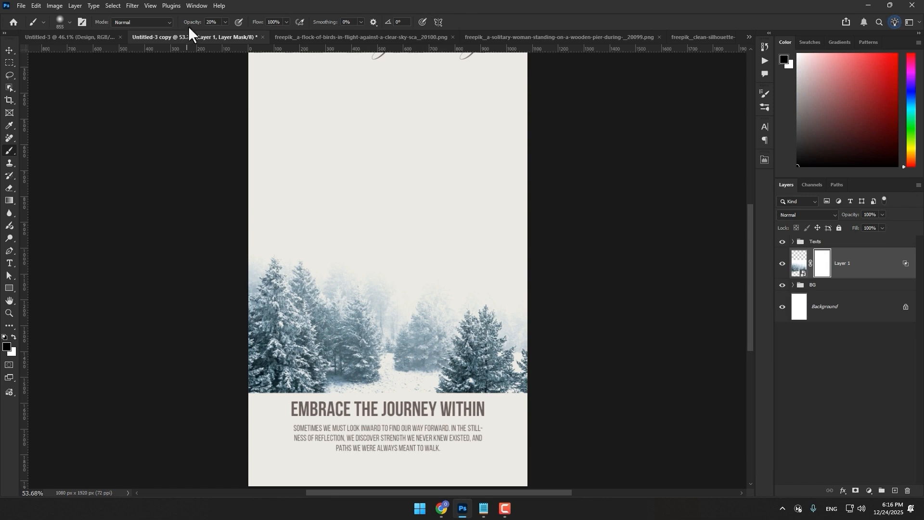
{"action": "left_click_drag", "start_coordinate": [191, 29], "coordinate": [204, 30]}
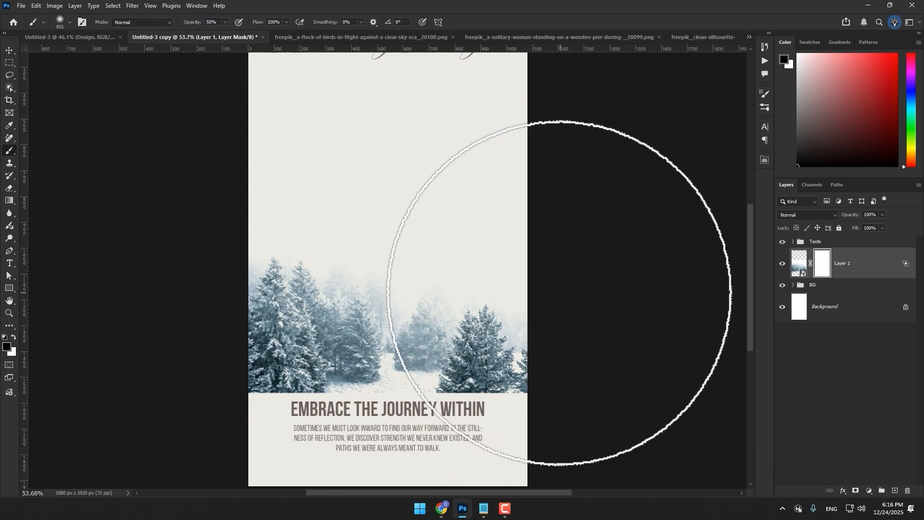
{"action": "mouse_move", "coordinate": [573, 289]}
{"action": "left_mouse_down"}
{"action": "mouse_move", "coordinate": [562, 309]}
{"action": "mouse_move", "coordinate": [570, 419]}
{"action": "mouse_move", "coordinate": [547, 414]}
{"action": "mouse_move", "coordinate": [557, 423]}
{"action": "mouse_move", "coordinate": [578, 399]}
{"action": "mouse_move", "coordinate": [606, 303]}
{"action": "mouse_move", "coordinate": [543, 262]}
{"action": "left_mouse_up"}
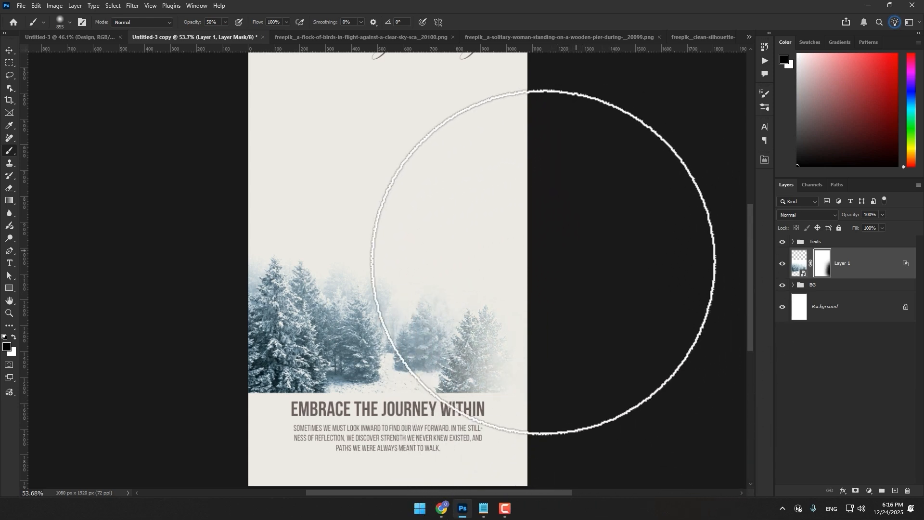
{"action": "mouse_move", "coordinate": [207, 284]}
{"action": "left_mouse_down"}
{"action": "mouse_move", "coordinate": [234, 283]}
{"action": "mouse_move", "coordinate": [219, 428]}
{"action": "mouse_move", "coordinate": [488, 466]}
{"action": "mouse_move", "coordinate": [319, 435]}
{"action": "left_mouse_up"}
{"action": "left_click_drag", "start_coordinate": [595, 320], "coordinate": [388, 226]}
Nudge the forest image slightly to the right and return to its mask with the black brush at 20% opacity
{"action": "key", "text": "x"}
{"action": "key", "text": "v"}
{"action": "left_click", "coordinate": [799, 263]}
{"action": "mouse_move", "coordinate": [435, 343]}
{"action": "left_mouse_down"}
{"action": "mouse_move", "coordinate": [435, 359]}
{"action": "mouse_move", "coordinate": [456, 339]}
{"action": "left_mouse_up"}
{"action": "left_click", "coordinate": [822, 269]}
{"action": "key", "text": "b"}
{"action": "key", "text": "x"}
{"action": "key", "text": "2"}
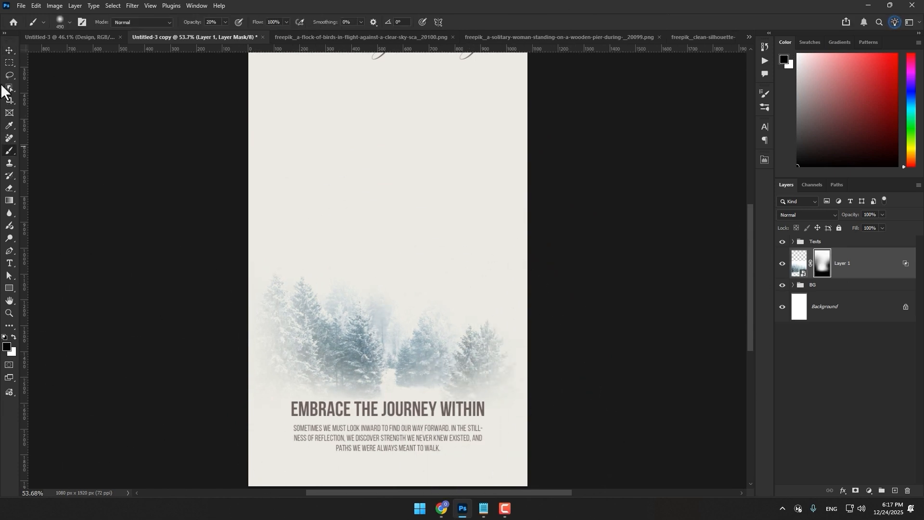
Copy the whole woman silhouette image into Untitled-3 copy above the forest and center her profile on the poster
{"action": "left_click", "coordinate": [9, 50]}
{"action": "left_click", "coordinate": [698, 36]}
{"action": "scroll", "coordinate": [407, 320], "scroll_direction": "down", "scroll_amount": 4}
{"action": "key", "text": "ctrl+a"}
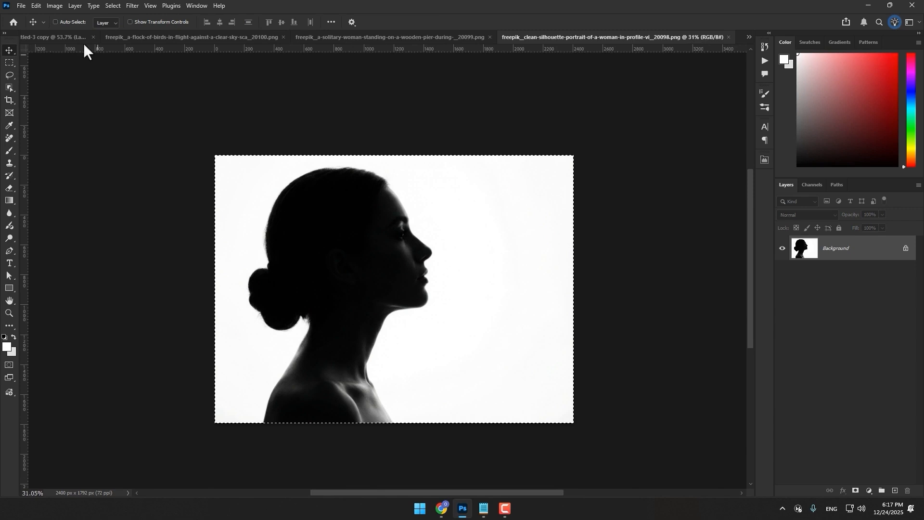
{"action": "left_click", "coordinate": [60, 37]}
{"action": "key", "text": "ctrl+v"}
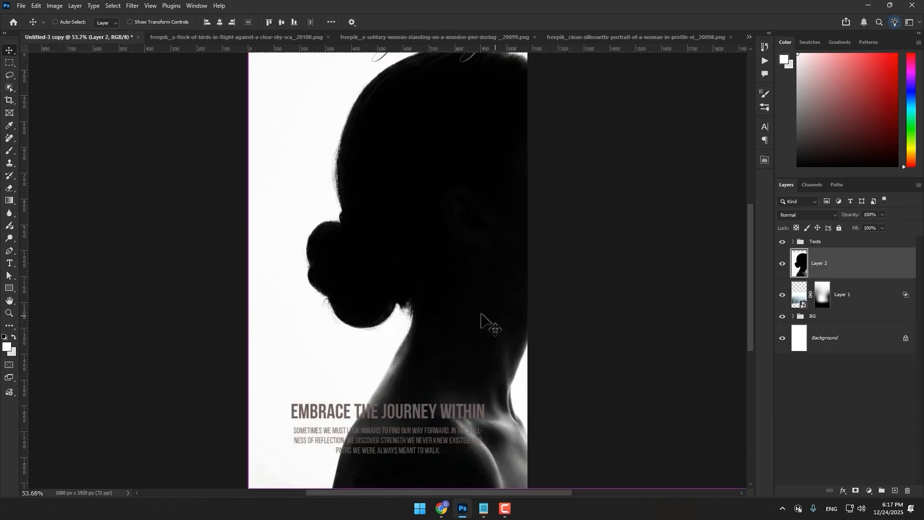
{"action": "scroll", "coordinate": [423, 330], "scroll_direction": "down", "scroll_amount": 2}
{"action": "left_click_drag", "start_coordinate": [423, 331], "coordinate": [403, 285]}
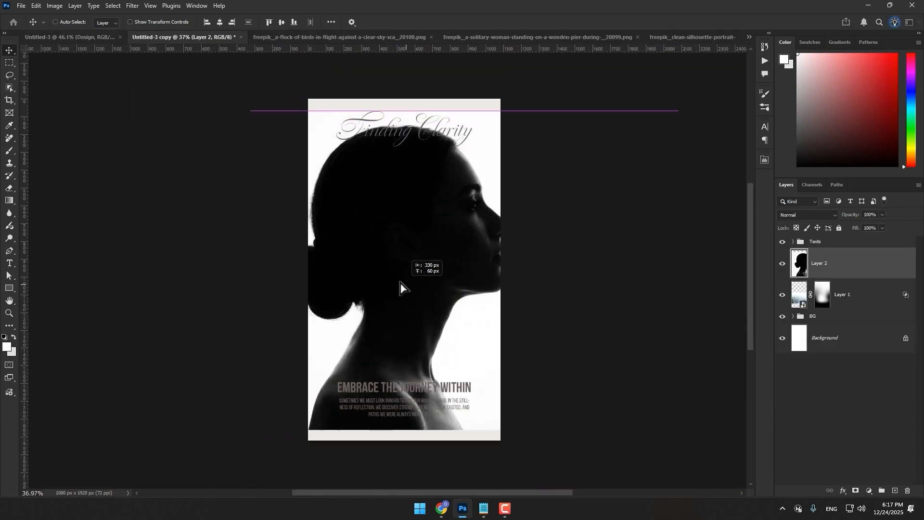
Convert the silhouette layer to a smart object, scale it down, and position it between the title and the headline
{"action": "right_click", "coordinate": [861, 266]}
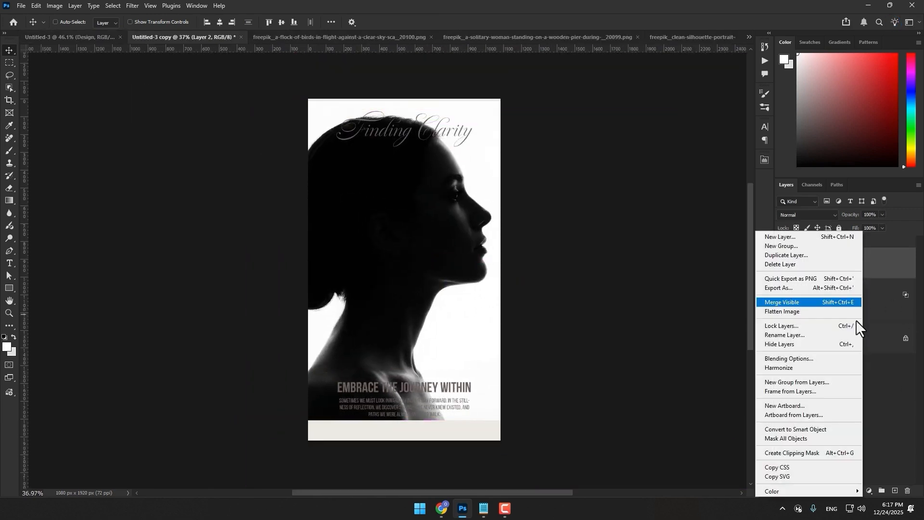
{"action": "left_click", "coordinate": [809, 429]}
{"action": "key", "text": "ctrl+t"}
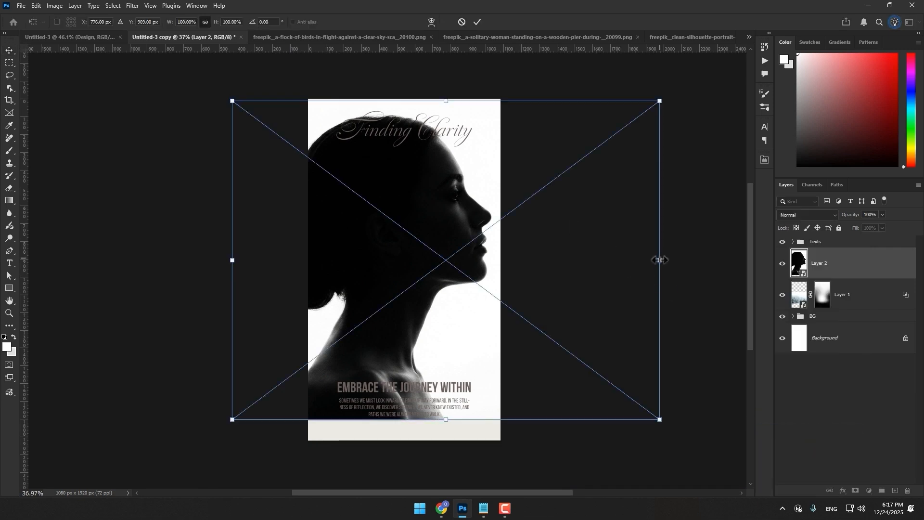
{"action": "left_click_drag", "start_coordinate": [660, 260], "coordinate": [568, 249]}
{"action": "left_click_drag", "start_coordinate": [442, 317], "coordinate": [439, 304]}
{"action": "left_click", "coordinate": [477, 23]}
Open the silhouette layer's smart object, select the woman as the subject, and mask out the white background
{"action": "scroll", "coordinate": [431, 289], "scroll_direction": "up", "scroll_amount": 3}
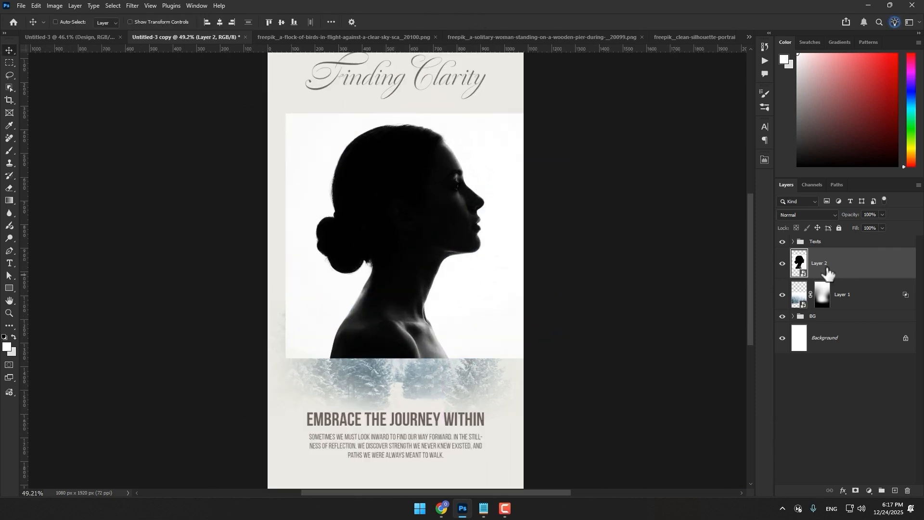
{"action": "double_click", "coordinate": [800, 263]}
{"action": "scroll", "coordinate": [403, 251], "scroll_direction": "down", "scroll_amount": 2}
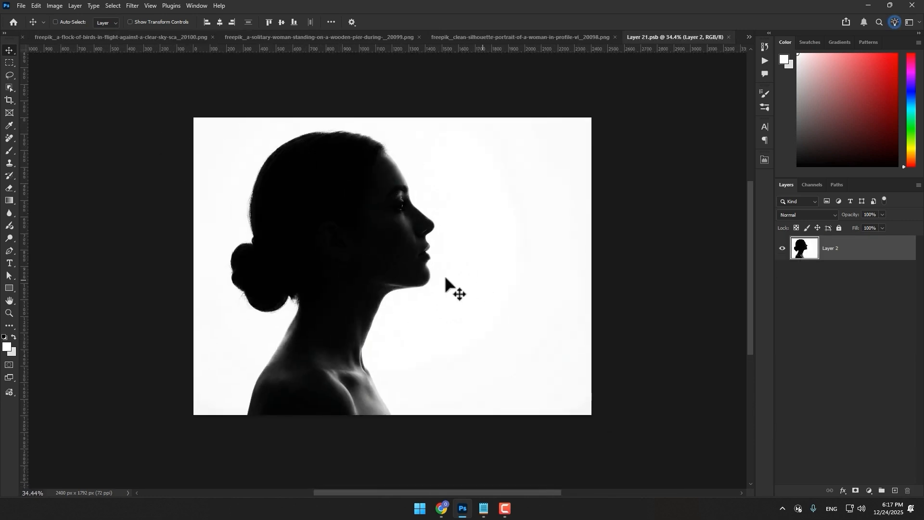
{"action": "left_click", "coordinate": [111, 7]}
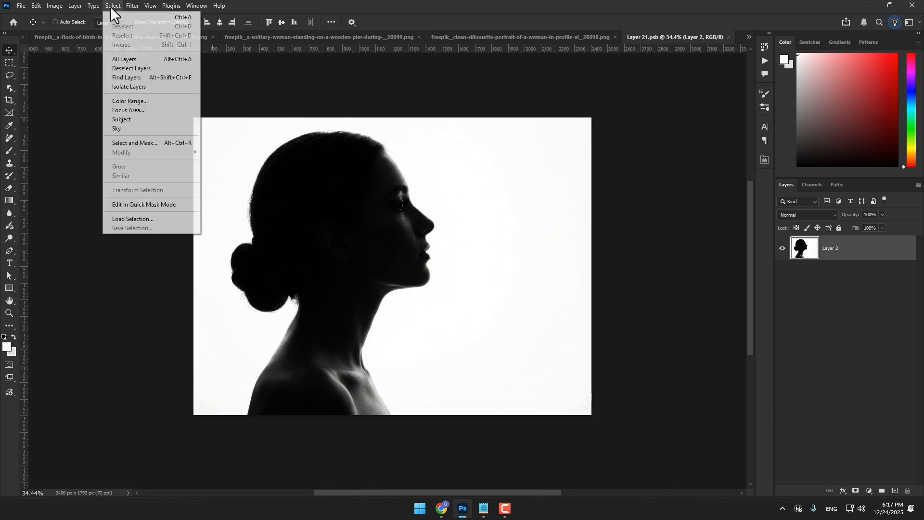
{"action": "left_click", "coordinate": [125, 119]}
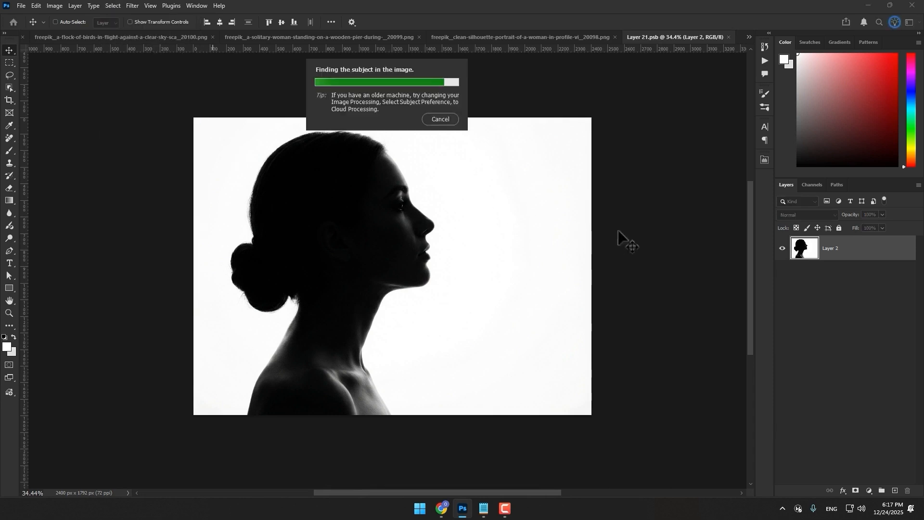
{"action": "left_click", "coordinate": [855, 491]}
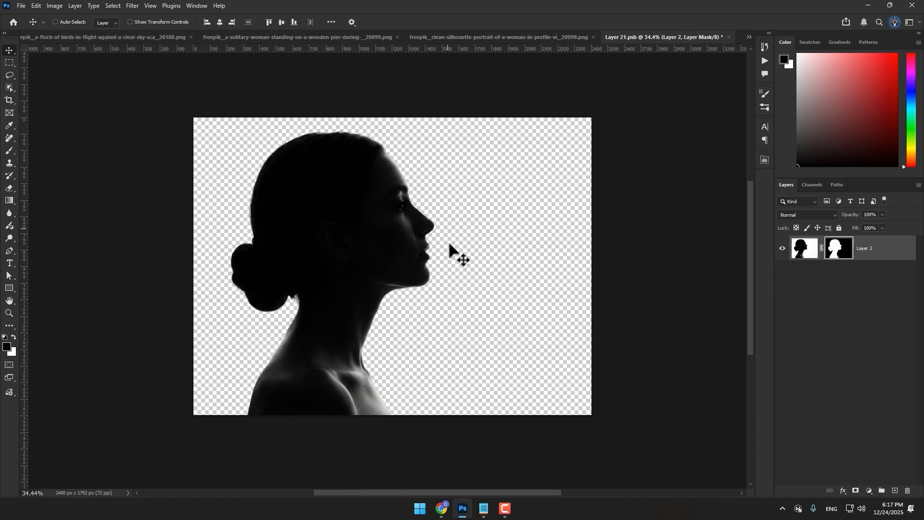
Save and close the silhouette's smart object to update the cutout on the poster
{"action": "key", "text": "ctrl+s"}
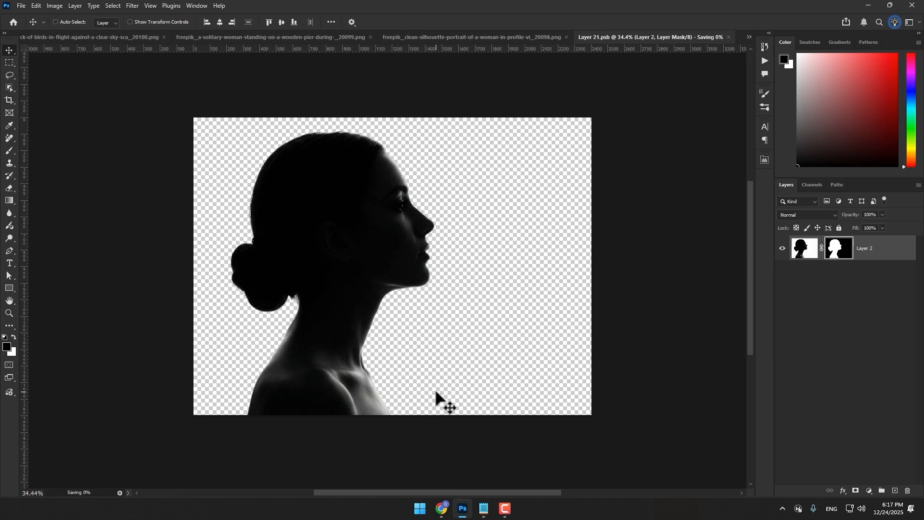
{"action": "left_click", "coordinate": [729, 37]}
{"action": "scroll", "coordinate": [406, 262], "scroll_direction": "up", "scroll_amount": 2}
{"action": "scroll", "coordinate": [404, 255], "scroll_direction": "down", "scroll_amount": 1}
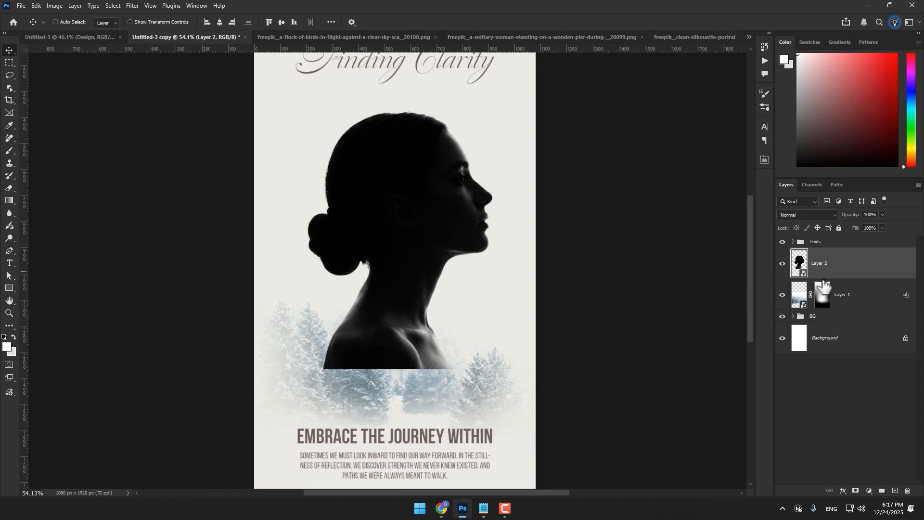
Add a layer mask to the silhouette and hide her shoulders with a large soft black brush at 100% opacity
{"action": "left_click", "coordinate": [856, 490]}
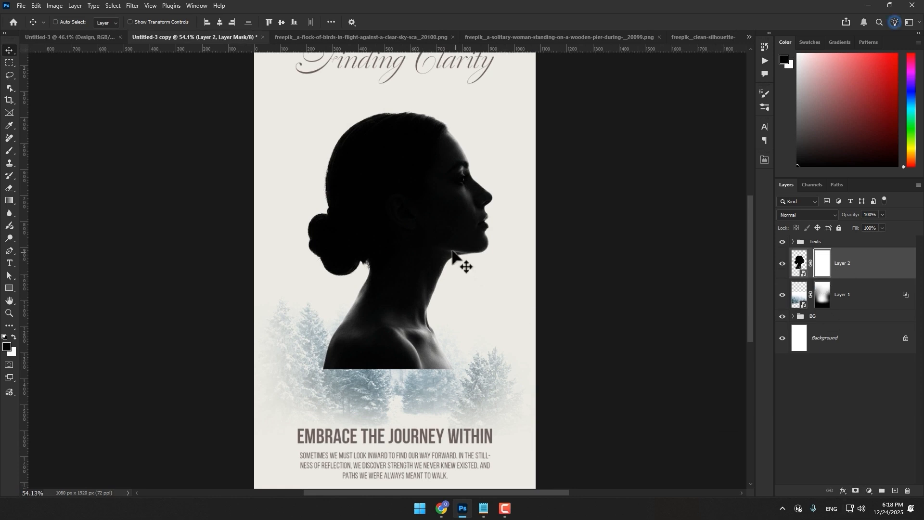
{"action": "key", "text": "d"}
{"action": "key", "text": "b"}
{"action": "left_click_drag", "start_coordinate": [390, 276], "coordinate": [429, 276]}
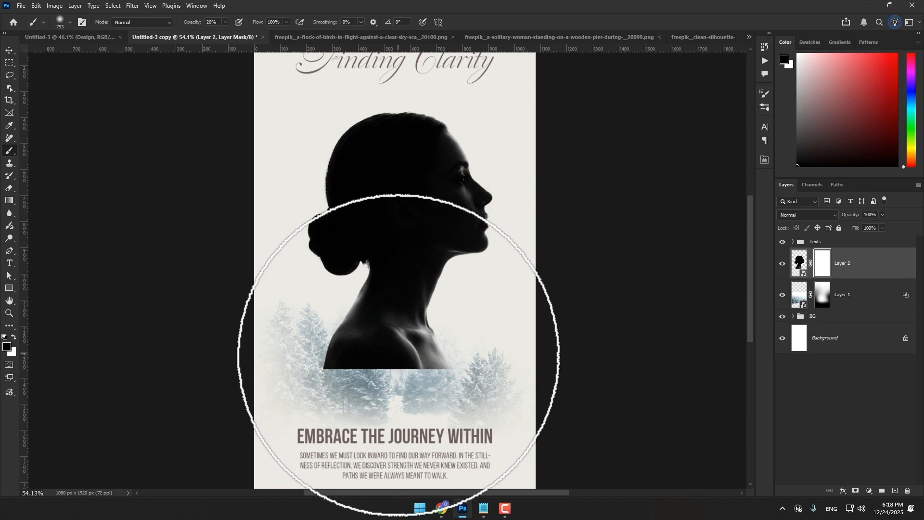
{"action": "key", "text": "0"}
{"action": "mouse_move", "coordinate": [397, 398]}
{"action": "left_mouse_down"}
{"action": "mouse_move", "coordinate": [368, 405]}
{"action": "mouse_move", "coordinate": [346, 425]}
{"action": "mouse_move", "coordinate": [455, 429]}
{"action": "mouse_move", "coordinate": [398, 434]}
{"action": "mouse_move", "coordinate": [371, 448]}
{"action": "mouse_move", "coordinate": [382, 414]}
{"action": "mouse_move", "coordinate": [402, 408]}
{"action": "mouse_move", "coordinate": [396, 371]}
{"action": "mouse_move", "coordinate": [312, 386]}
{"action": "mouse_move", "coordinate": [403, 384]}
{"action": "left_mouse_up"}
Refine the silhouette's mask with the soft brush at 60% and 10% opacity so the neck fades gradually into the forest
{"action": "key", "text": "6"}
{"action": "key", "text": "x"}
{"action": "left_click", "coordinate": [391, 361]}
{"action": "key", "text": "x"}
{"action": "key", "text": "z"}
{"action": "key", "text": "x"}
{"action": "key", "text": "x"}
{"action": "key", "text": "1"}
{"action": "mouse_move", "coordinate": [385, 252]}
{"action": "left_mouse_down"}
{"action": "mouse_move", "coordinate": [398, 289]}
{"action": "mouse_move", "coordinate": [421, 281]}
{"action": "left_mouse_up"}
{"action": "left_click", "coordinate": [9, 50]}
{"action": "left_click", "coordinate": [799, 263]}
{"action": "scroll", "coordinate": [417, 309], "scroll_direction": "down", "scroll_amount": 2}
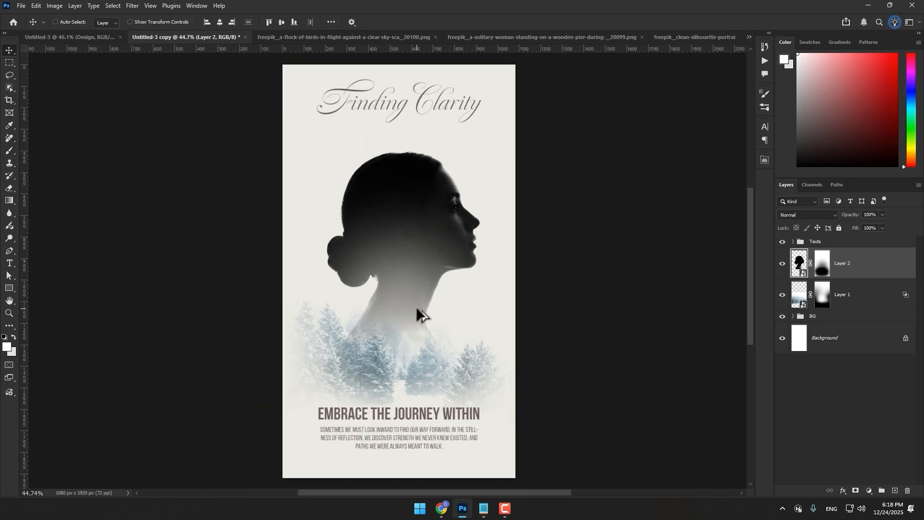
Copy the whole pier image into Untitled-3 copy above the silhouette layer and convert it to a smart object
{"action": "left_click", "coordinate": [525, 36]}
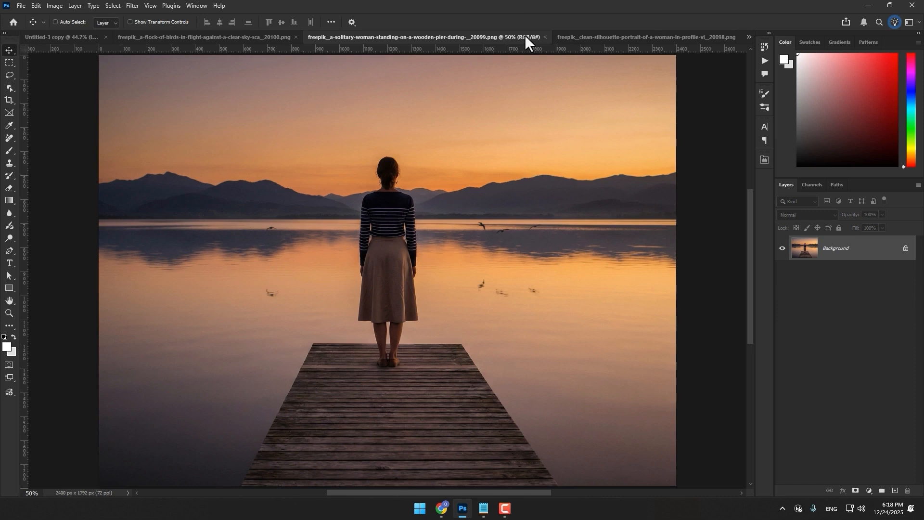
{"action": "scroll", "coordinate": [484, 226], "scroll_direction": "down", "scroll_amount": 3}
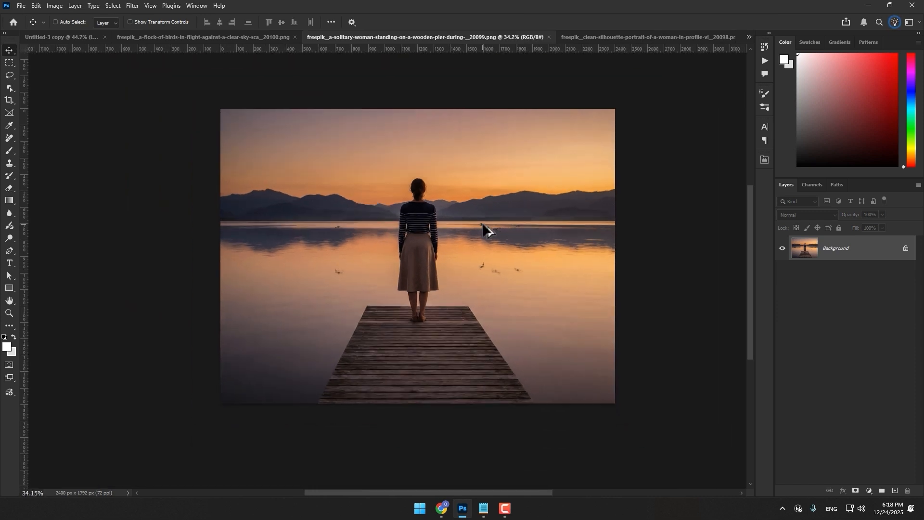
{"action": "key", "text": "ctrl+a"}
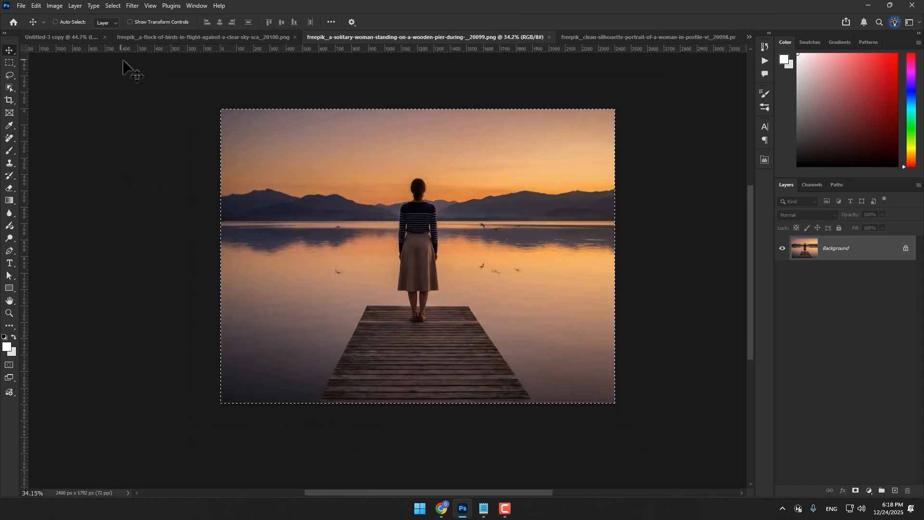
{"action": "left_click", "coordinate": [65, 36]}
{"action": "key", "text": "ctrl+v"}
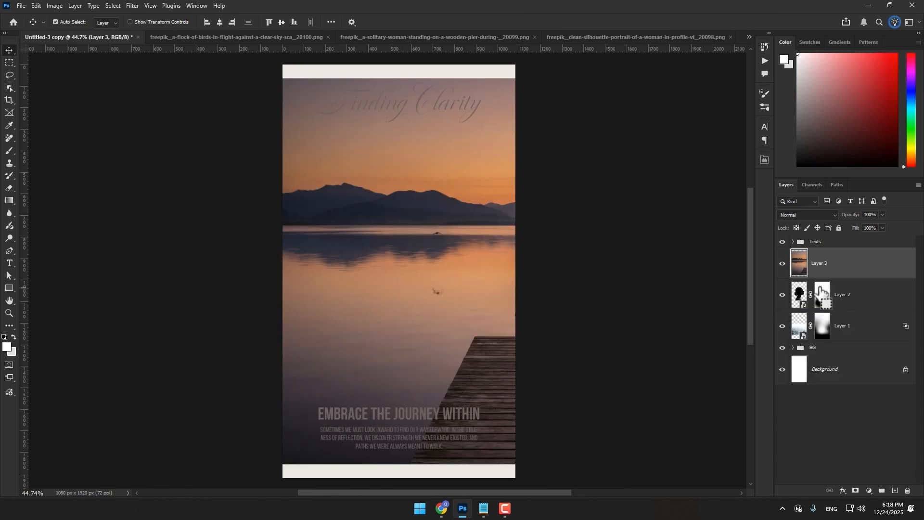
{"action": "left_click_drag", "start_coordinate": [452, 259], "coordinate": [328, 222]}
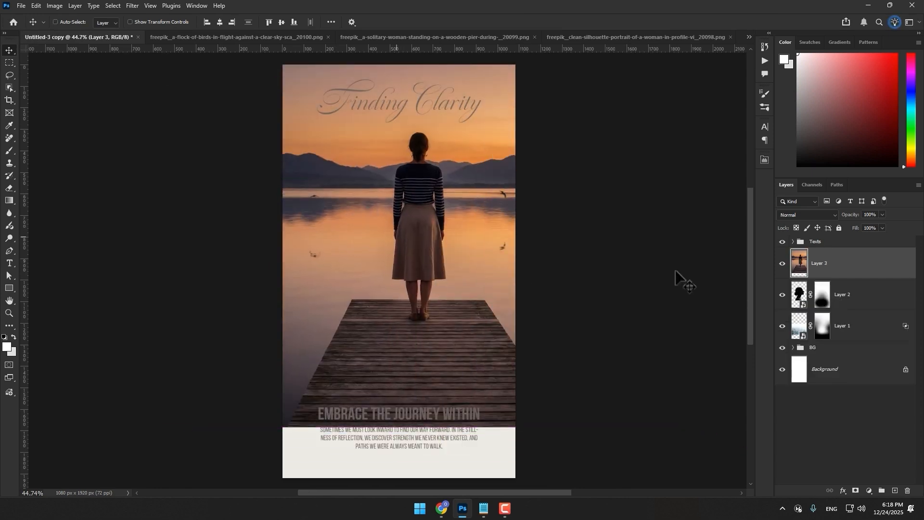
{"action": "right_click", "coordinate": [863, 266]}
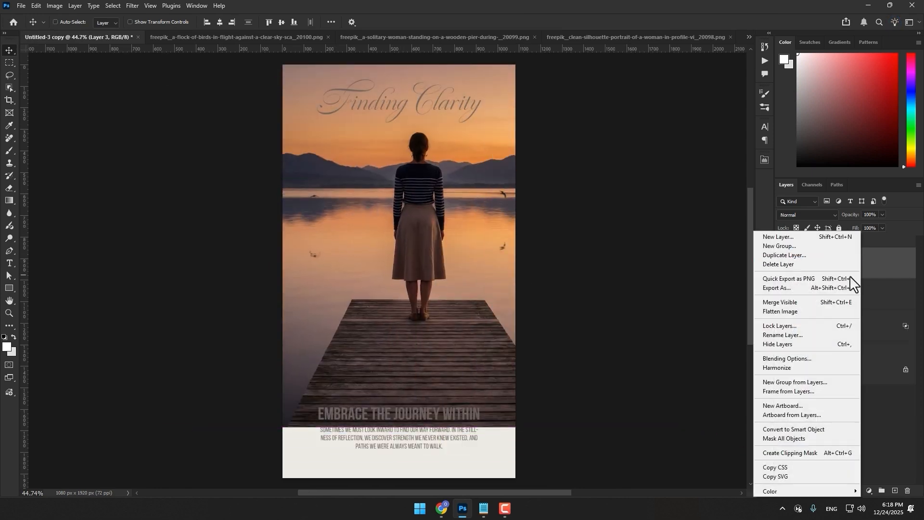
{"action": "left_click", "coordinate": [813, 428]}
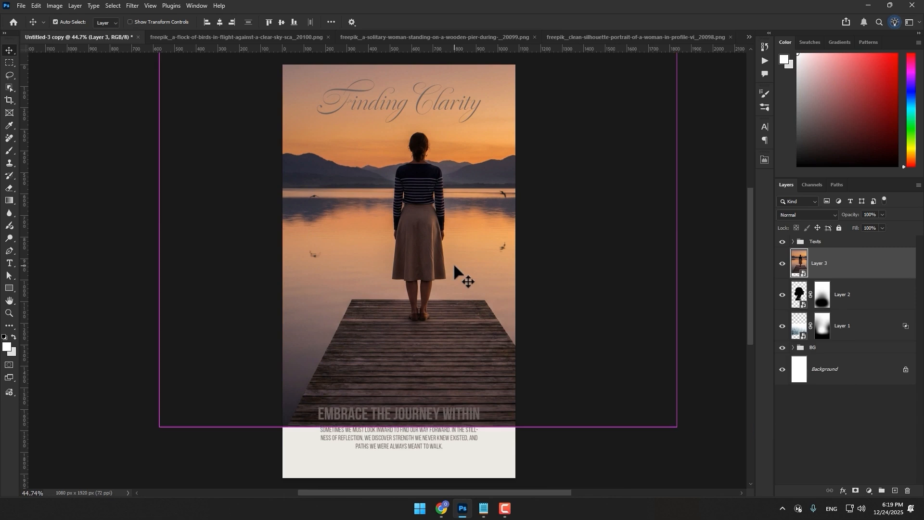
Scale the pier image down, center its standing woman on the poster, and clip the layer to the silhouette
{"action": "key", "text": "ctrl+t"}
{"action": "left_click_drag", "start_coordinate": [421, 428], "coordinate": [401, 253]}
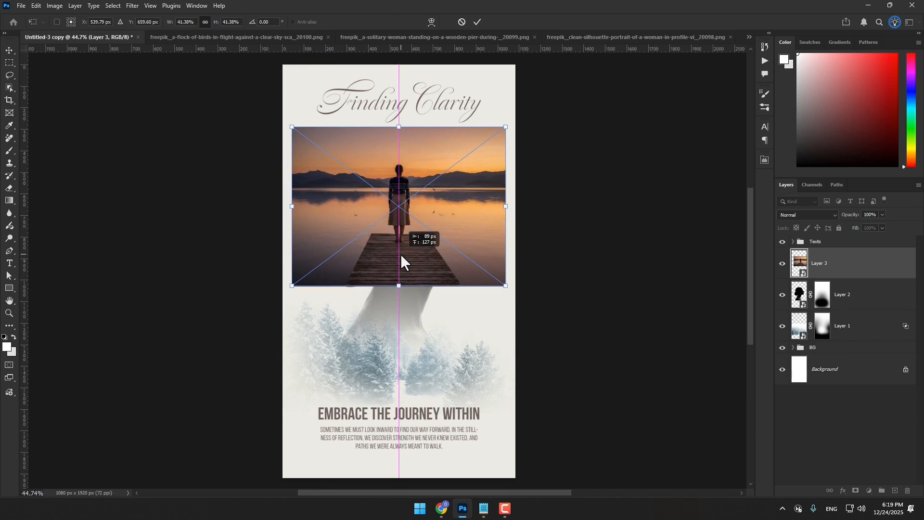
{"action": "key", "text": "Escape"}
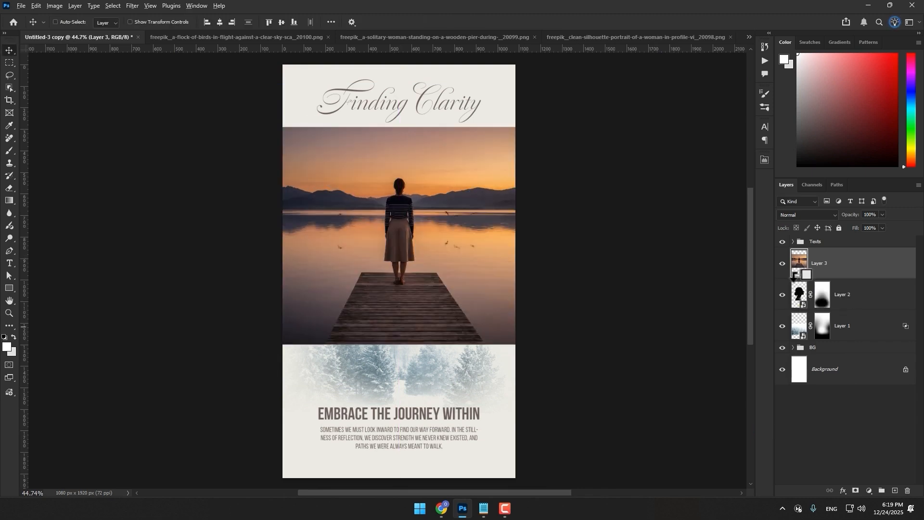
{"action": "left_click", "coordinate": [800, 280], "text": "alt"}
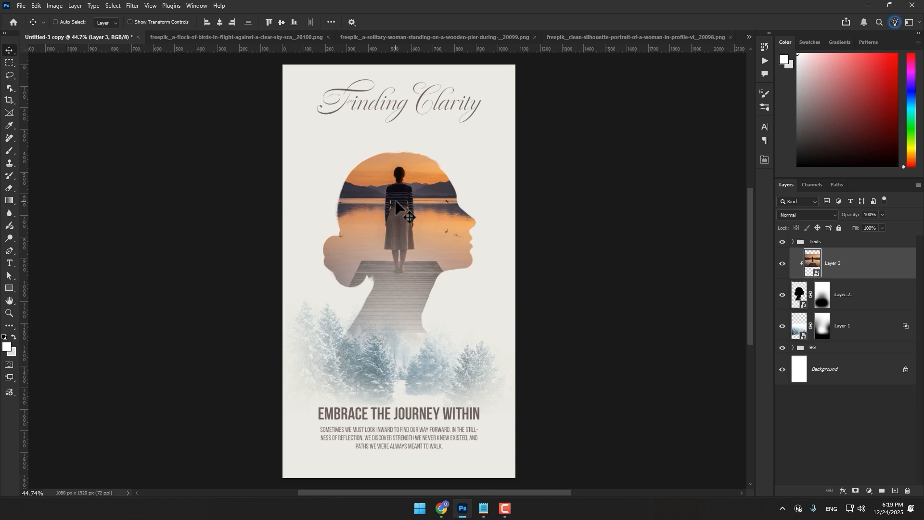
Inside the pier smart object, add a Hue/Saturation adjustment with Hue +22 and Saturation -69, and save and close it
{"action": "double_click", "coordinate": [812, 264]}
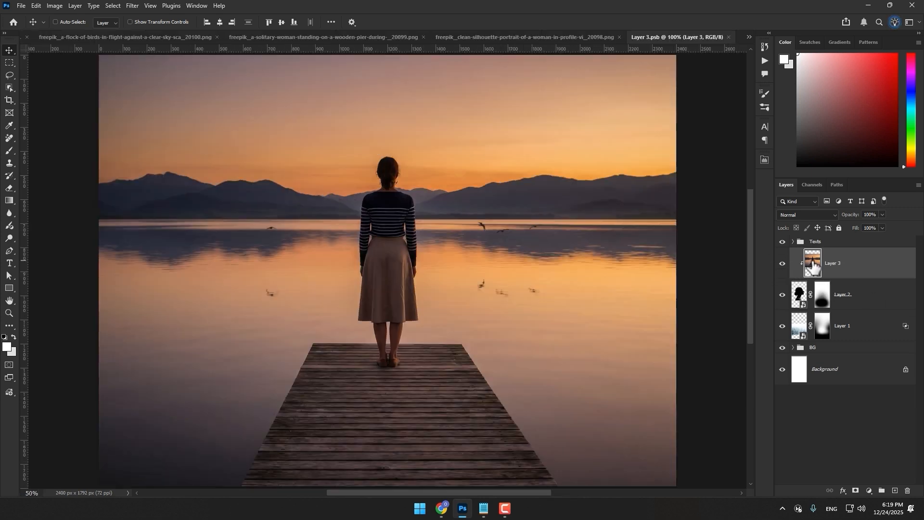
{"action": "left_click", "coordinate": [869, 490]}
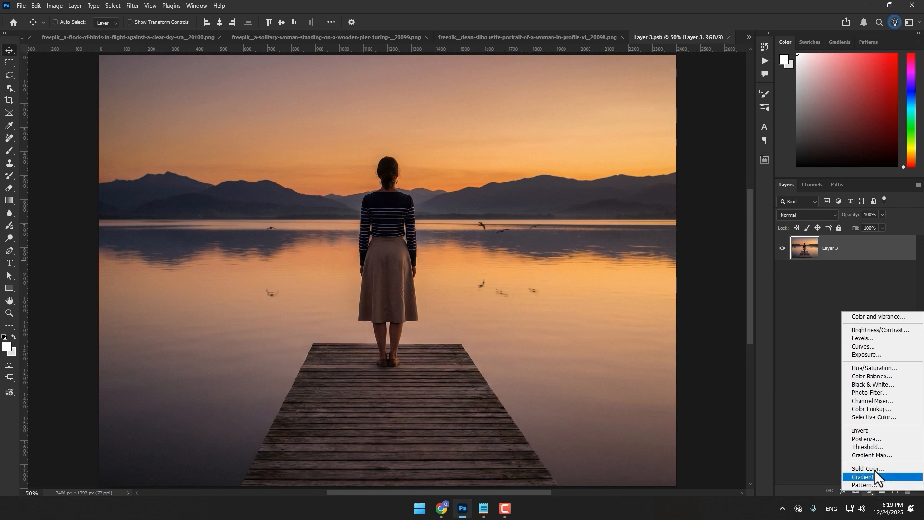
{"action": "left_click", "coordinate": [879, 368]}
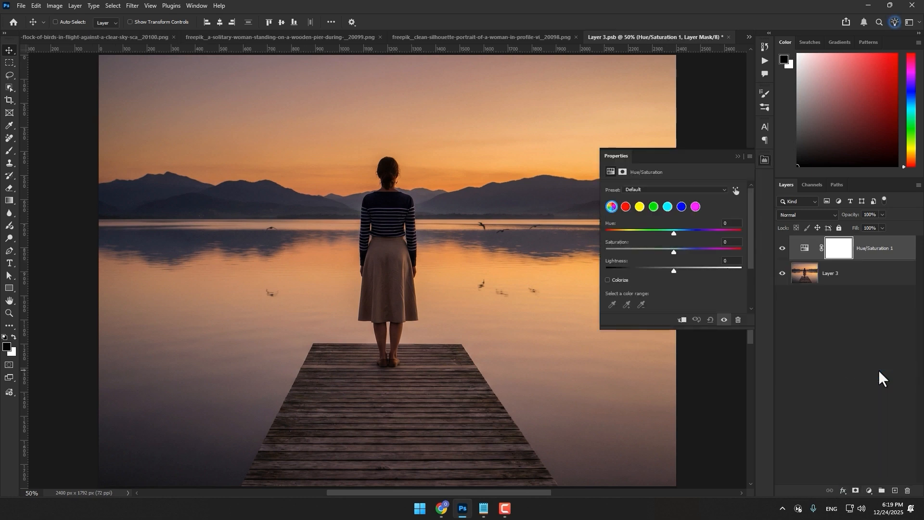
{"action": "left_click", "coordinate": [616, 249]}
{"action": "left_click_drag", "start_coordinate": [617, 248], "coordinate": [619, 249]}
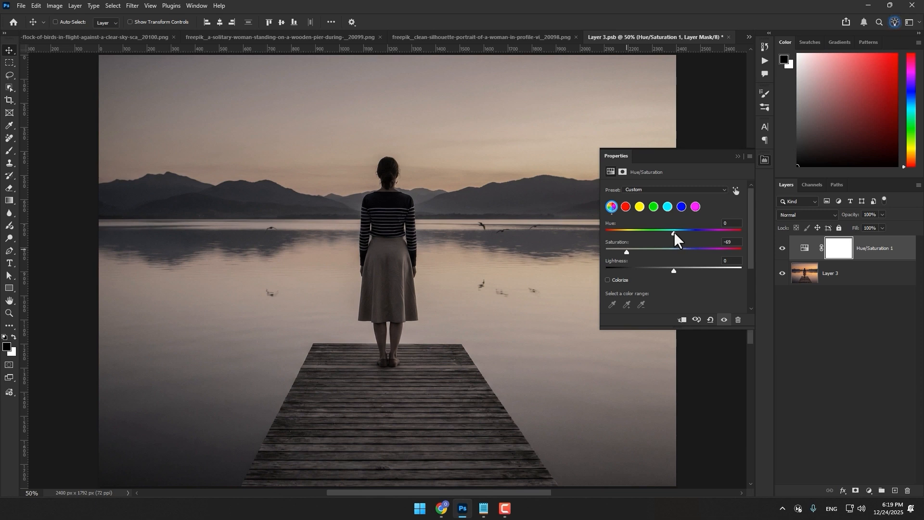
{"action": "left_click_drag", "start_coordinate": [674, 232], "coordinate": [677, 232]}
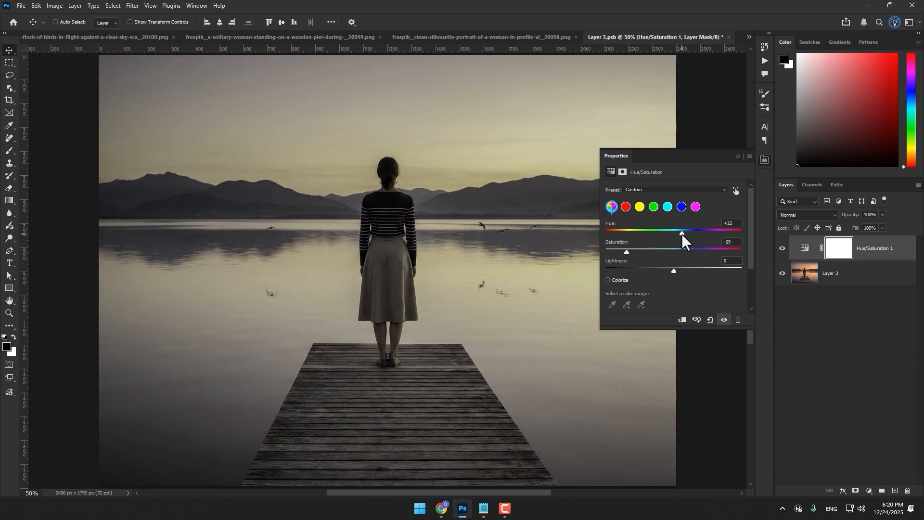
{"action": "key", "text": "ctrl+s"}
{"action": "key", "text": "ctrl+w"}
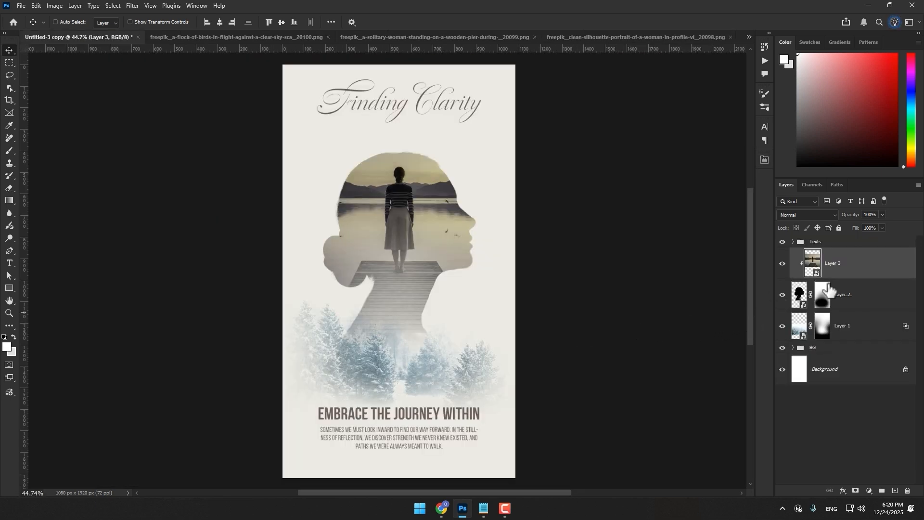
Add a layer mask to the pier layer and reveal the silhouette's facial features with a large soft black brush at 20% opacity
{"action": "left_click", "coordinate": [856, 491]}
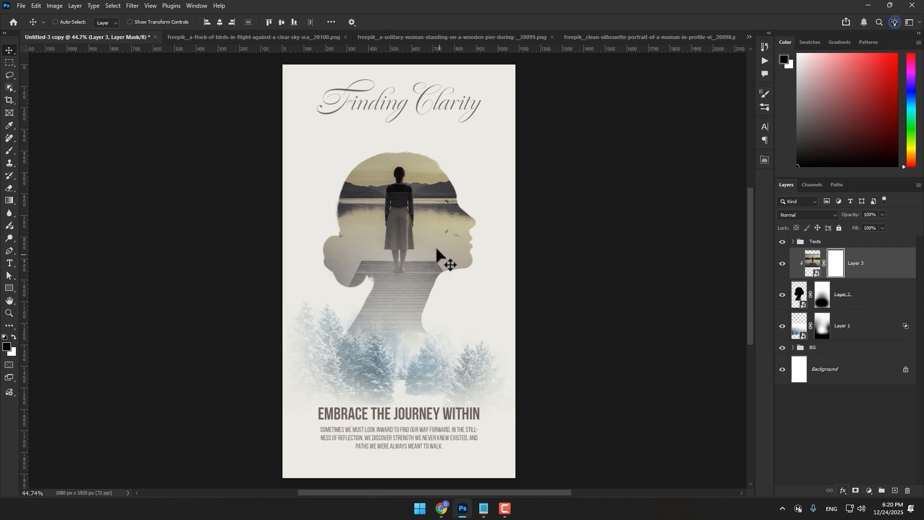
{"action": "scroll", "coordinate": [440, 254], "scroll_direction": "up", "scroll_amount": 4}
{"action": "key", "text": "b"}
{"action": "scroll", "coordinate": [440, 253], "scroll_direction": "up", "scroll_amount": 2}
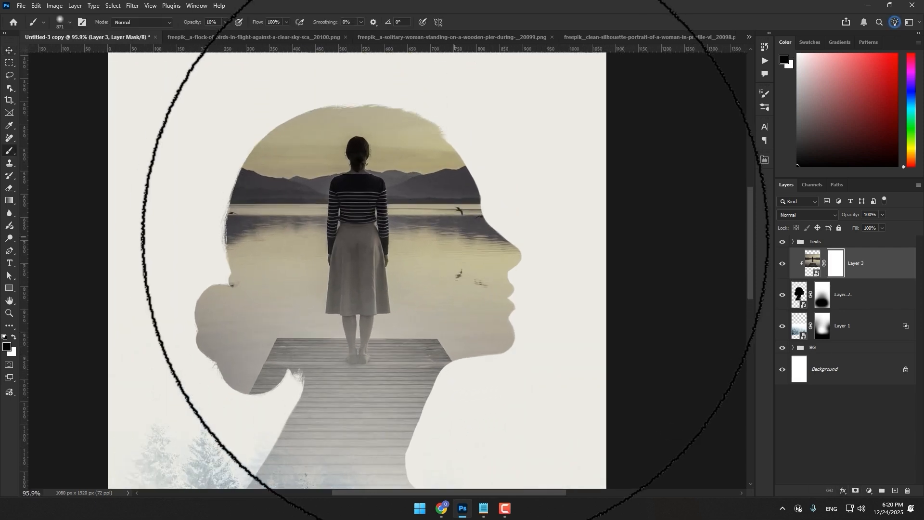
{"action": "left_click_drag", "start_coordinate": [414, 235], "coordinate": [385, 235]}
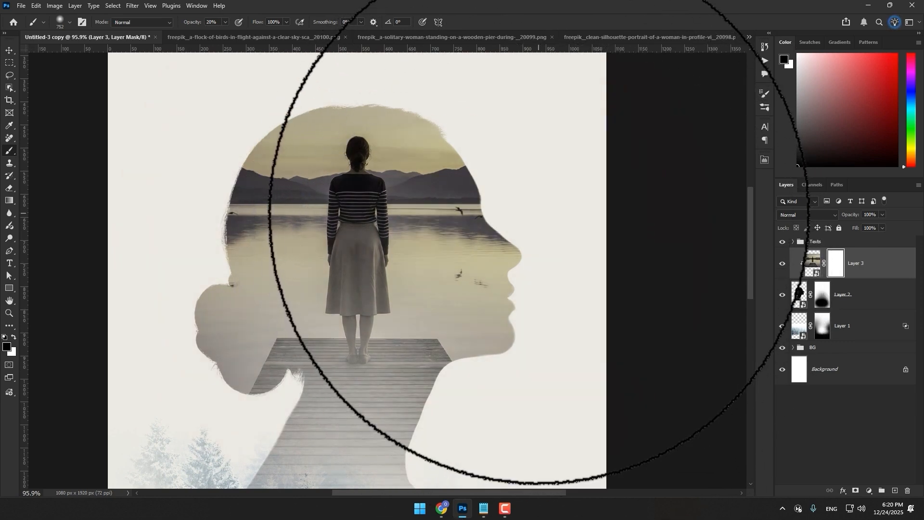
{"action": "left_click", "coordinate": [538, 214]}
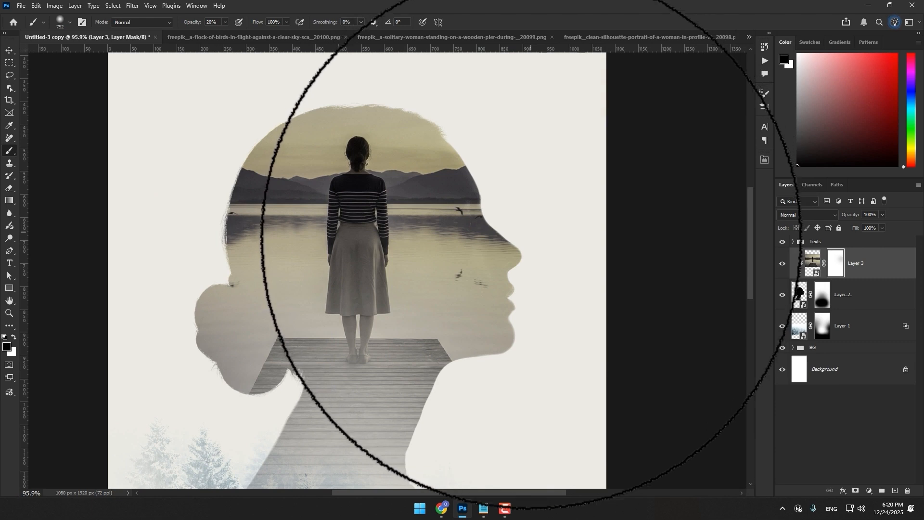
{"action": "left_click_drag", "start_coordinate": [512, 256], "coordinate": [467, 257]}
{"action": "mouse_move", "coordinate": [558, 288]}
{"action": "left_mouse_down"}
{"action": "mouse_move", "coordinate": [604, 419]}
{"action": "mouse_move", "coordinate": [483, 249]}
{"action": "left_mouse_up"}
{"action": "mouse_move", "coordinate": [473, 155]}
{"action": "left_mouse_down"}
{"action": "mouse_move", "coordinate": [411, 170]}
{"action": "mouse_move", "coordinate": [417, 193]}
{"action": "left_mouse_up"}
{"action": "scroll", "coordinate": [498, 347], "scroll_direction": "down", "scroll_amount": 3}
{"action": "scroll", "coordinate": [443, 340], "scroll_direction": "up", "scroll_amount": 4}
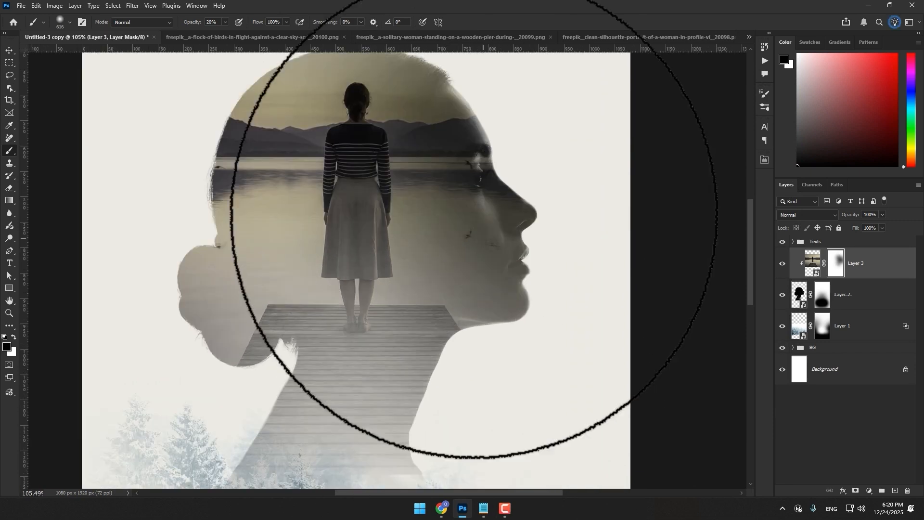
{"action": "key", "text": "x"}
{"action": "scroll", "coordinate": [451, 196], "scroll_direction": "down", "scroll_amount": 3}
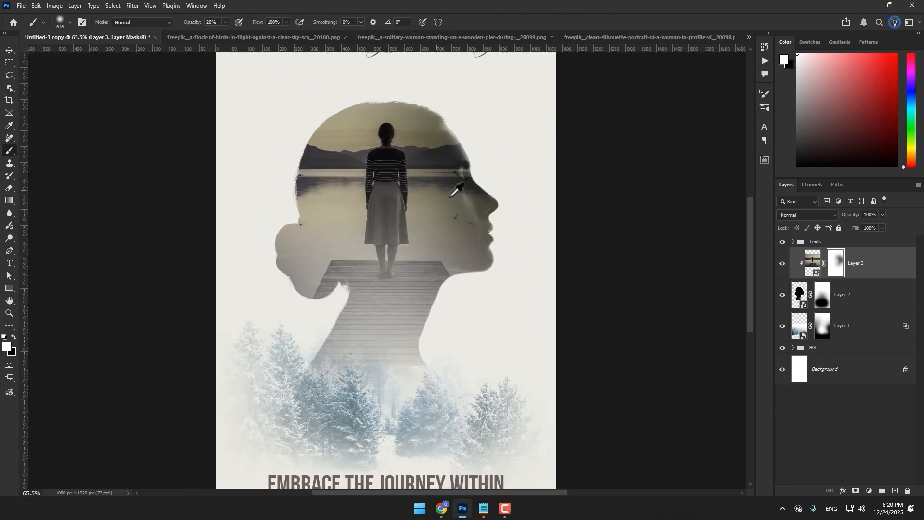
{"action": "scroll", "coordinate": [451, 196], "scroll_direction": "down", "scroll_amount": 4}
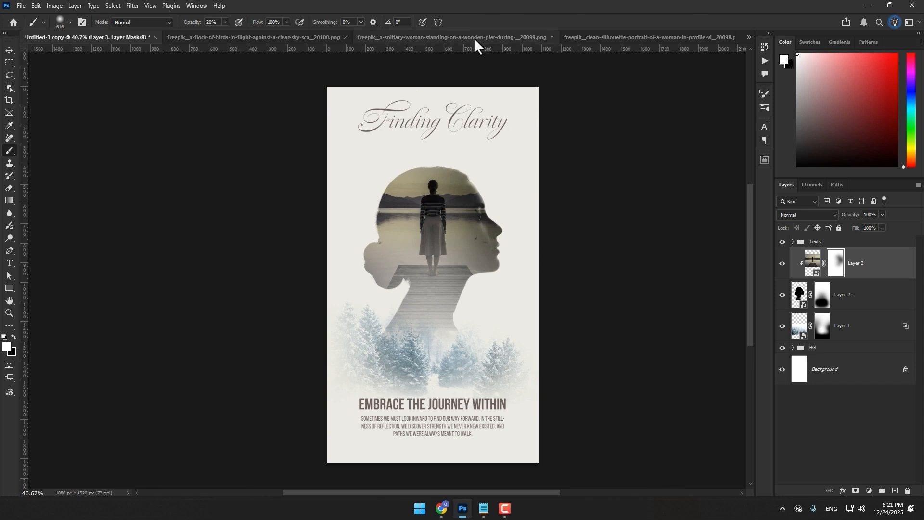
Copy the whole flock-of-birds image into Untitled-3 copy above the pier layer
{"action": "left_click", "coordinate": [290, 37]}
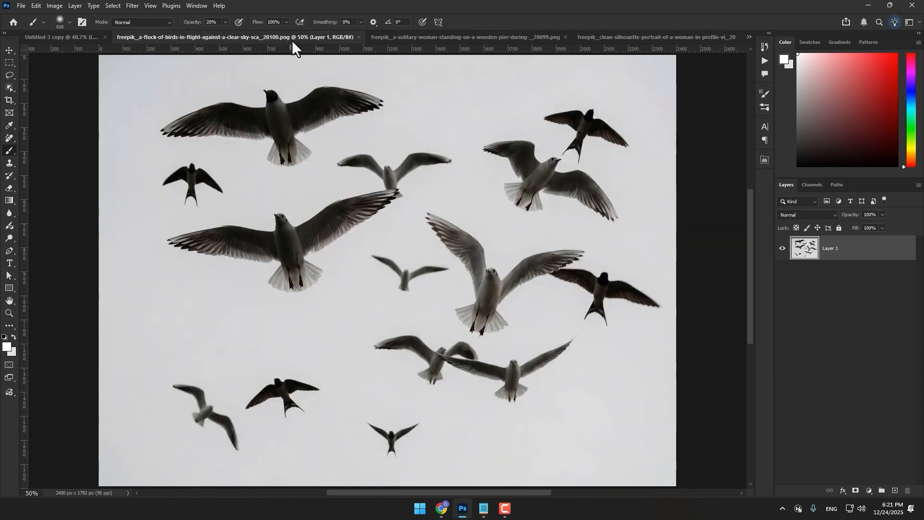
{"action": "scroll", "coordinate": [471, 241], "scroll_direction": "down", "scroll_amount": 2}
{"action": "left_click_drag", "start_coordinate": [474, 238], "coordinate": [803, 302]}
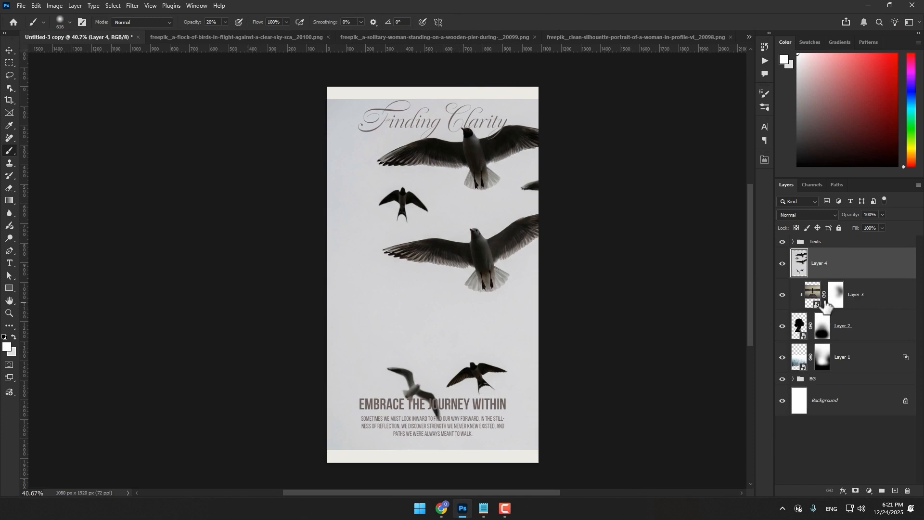
Convert the birds layer to a smart object and open its contents for editing
{"action": "right_click", "coordinate": [820, 268]}
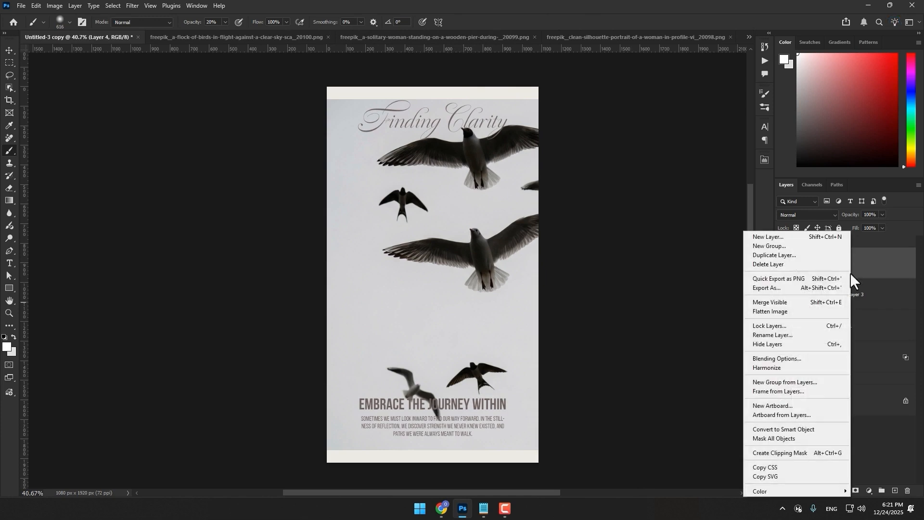
{"action": "left_click", "coordinate": [796, 426]}
{"action": "double_click", "coordinate": [800, 262]}
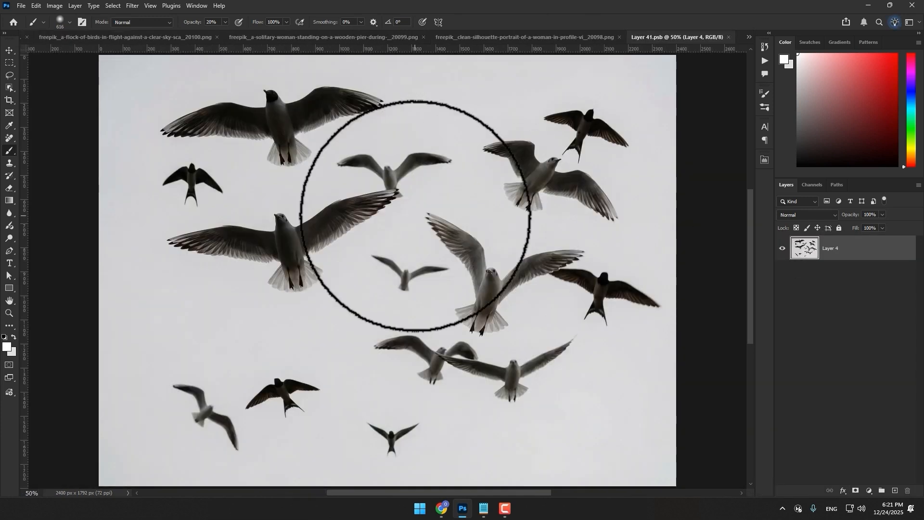
Select the birds as the subject, mask out the sky behind them, and save and close the smart object
{"action": "left_click", "coordinate": [113, 6]}
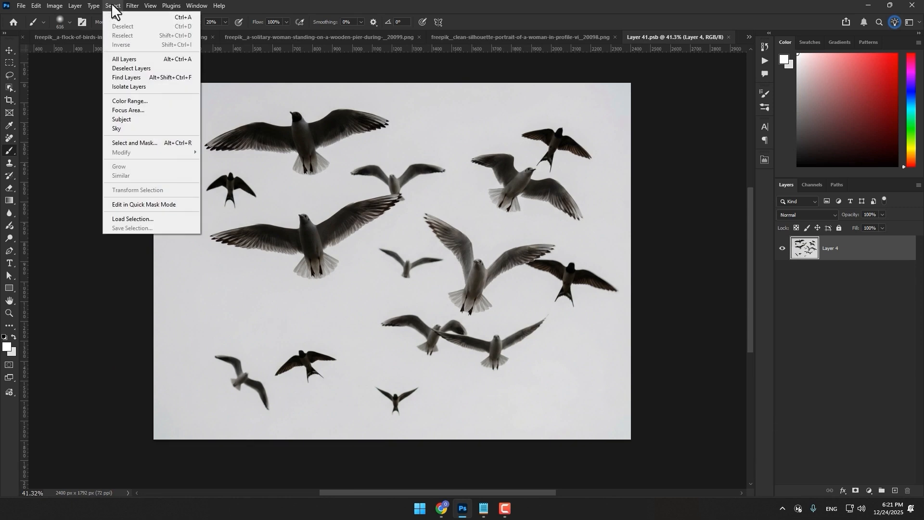
{"action": "left_click", "coordinate": [153, 121]}
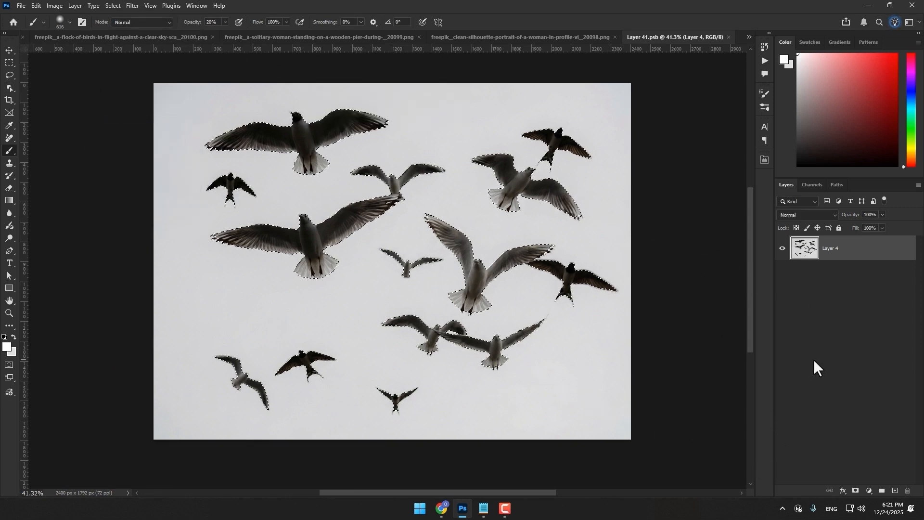
{"action": "left_click", "coordinate": [855, 491]}
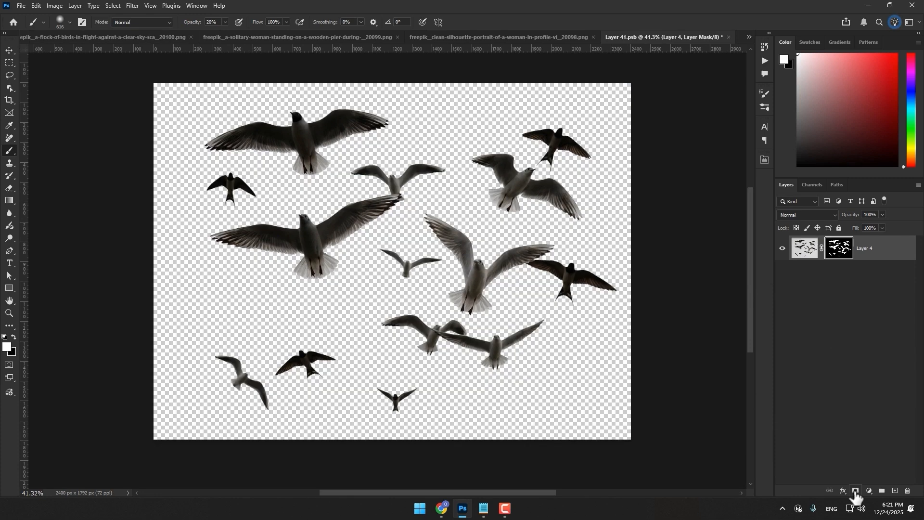
{"action": "key", "text": "ctrl+s"}
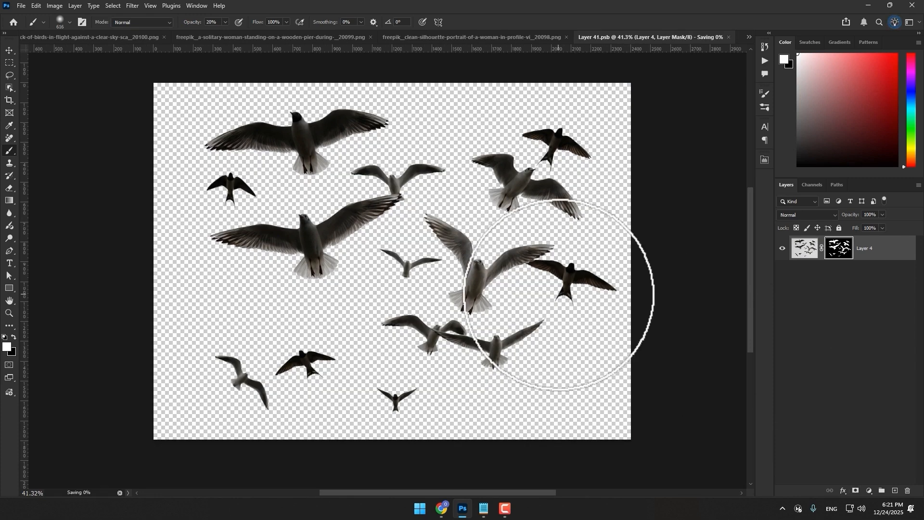
{"action": "left_click", "coordinate": [728, 37]}
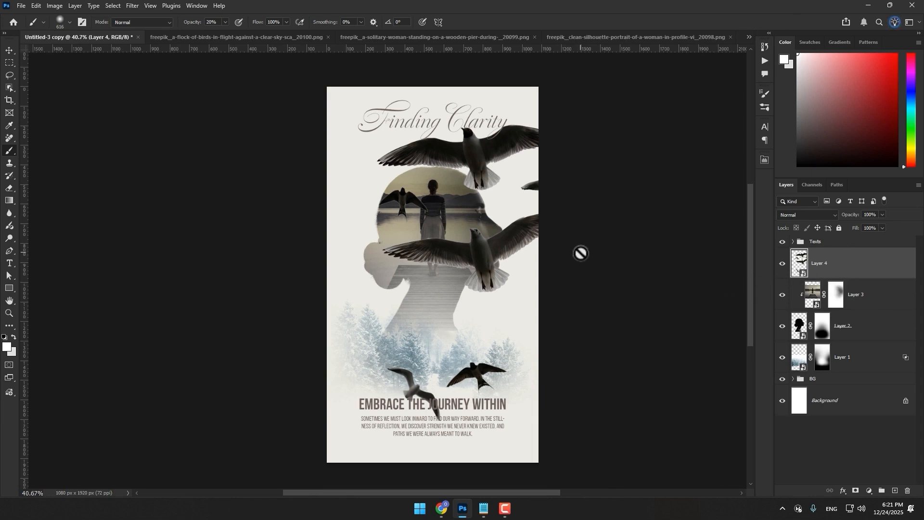
Scale the flock of birds down and place it between the title and the crown of the silhouette's head
{"action": "key", "text": "ctrl+t"}
{"action": "left_click_drag", "start_coordinate": [563, 340], "coordinate": [435, 189]}
{"action": "scroll", "coordinate": [435, 189], "scroll_direction": "up", "scroll_amount": 3}
{"action": "scroll", "coordinate": [420, 213], "scroll_direction": "up", "scroll_amount": 1}
{"action": "left_click_drag", "start_coordinate": [420, 225], "coordinate": [420, 203]}
{"action": "left_click_drag", "start_coordinate": [484, 116], "coordinate": [480, 116]}
{"action": "left_click", "coordinate": [477, 22]}
Add a layer mask to the birds layer and hide the birds inside the head with a soft black brush at 100% opacity
{"action": "scroll", "coordinate": [529, 193], "scroll_direction": "up", "scroll_amount": 1}
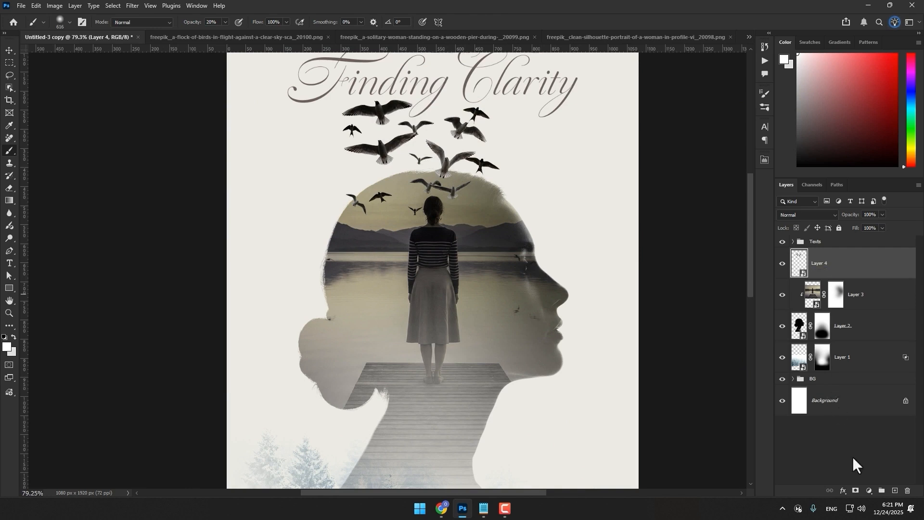
{"action": "left_click", "coordinate": [856, 490]}
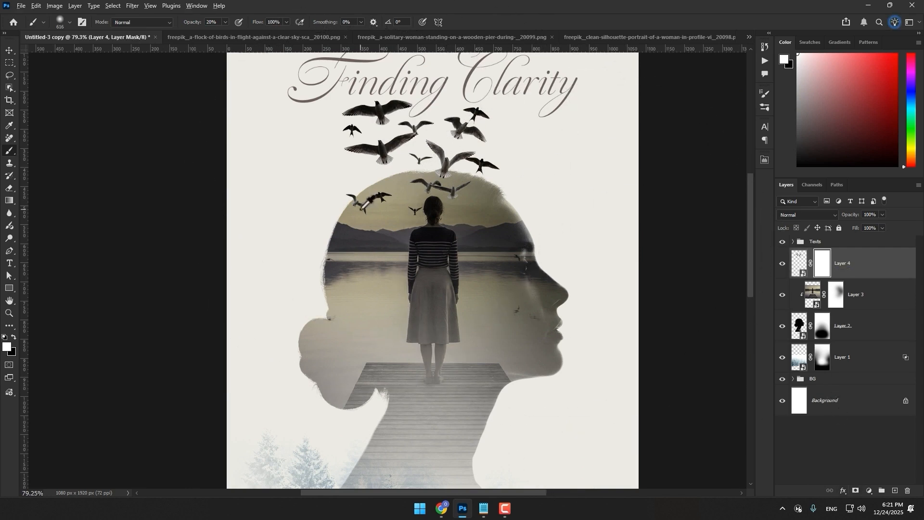
{"action": "left_click_drag", "start_coordinate": [299, 200], "coordinate": [280, 200]}
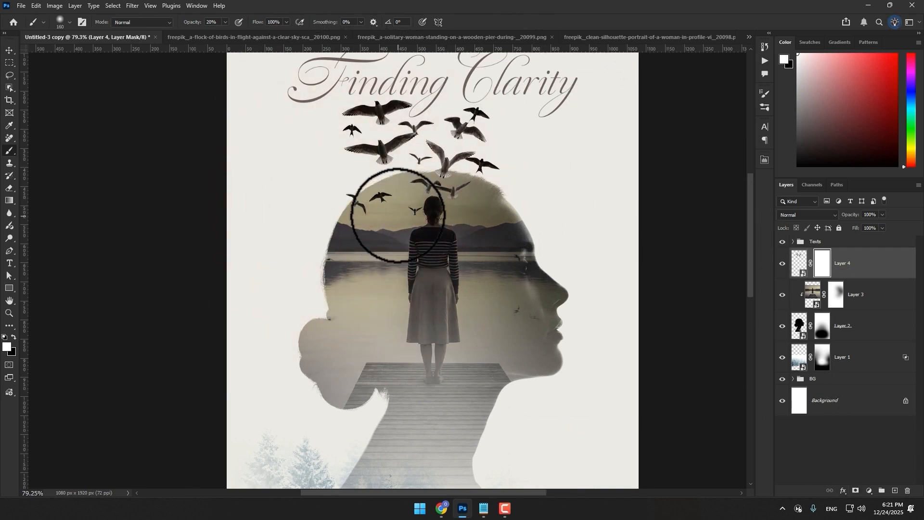
{"action": "left_click_drag", "start_coordinate": [189, 23], "coordinate": [211, 24]}
{"action": "key", "text": "x"}
{"action": "mouse_move", "coordinate": [339, 235]}
{"action": "left_mouse_down"}
{"action": "mouse_move", "coordinate": [331, 206]}
{"action": "mouse_move", "coordinate": [412, 212]}
{"action": "left_mouse_up"}
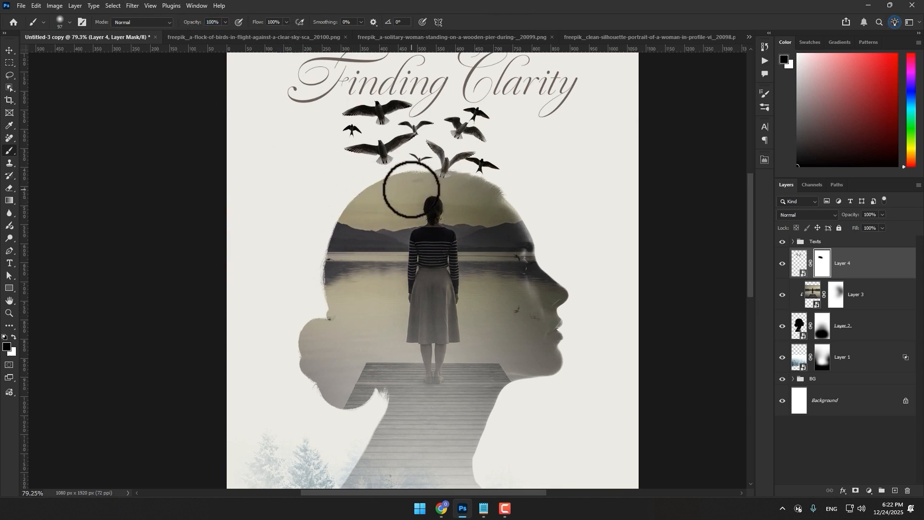
Enlarge the silhouette layer and center it around the standing woman, and select the birds layer
{"action": "key", "text": "v"}
{"action": "scroll", "coordinate": [426, 168], "scroll_direction": "down", "scroll_amount": 3}
{"action": "scroll", "coordinate": [426, 169], "scroll_direction": "down", "scroll_amount": 2}
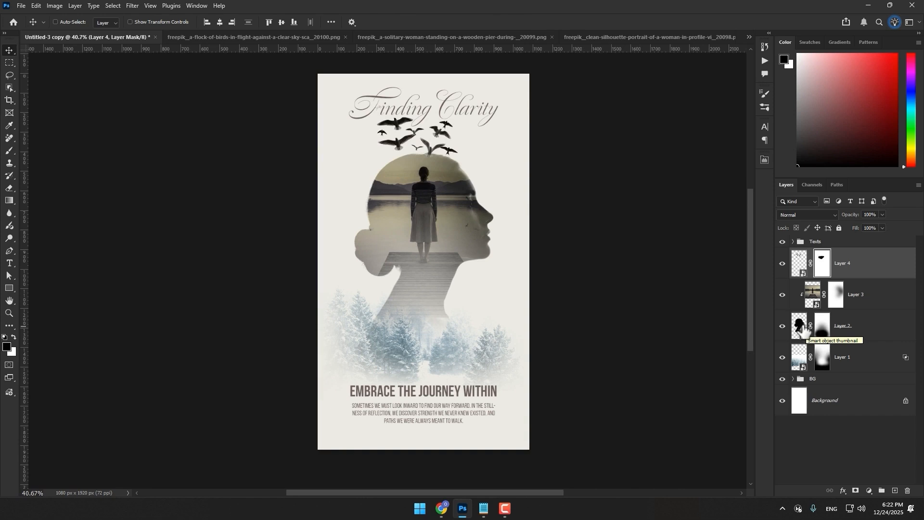
{"action": "left_click", "coordinate": [799, 329]}
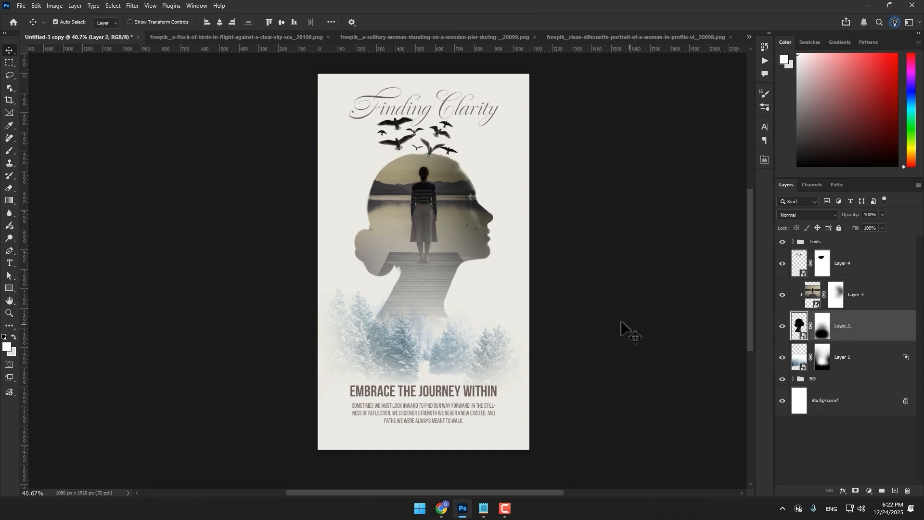
{"action": "key", "text": "ctrl+t"}
{"action": "left_click_drag", "start_coordinate": [496, 248], "coordinate": [513, 248]}
{"action": "left_click_drag", "start_coordinate": [434, 226], "coordinate": [435, 245]}
{"action": "key", "text": "Return"}
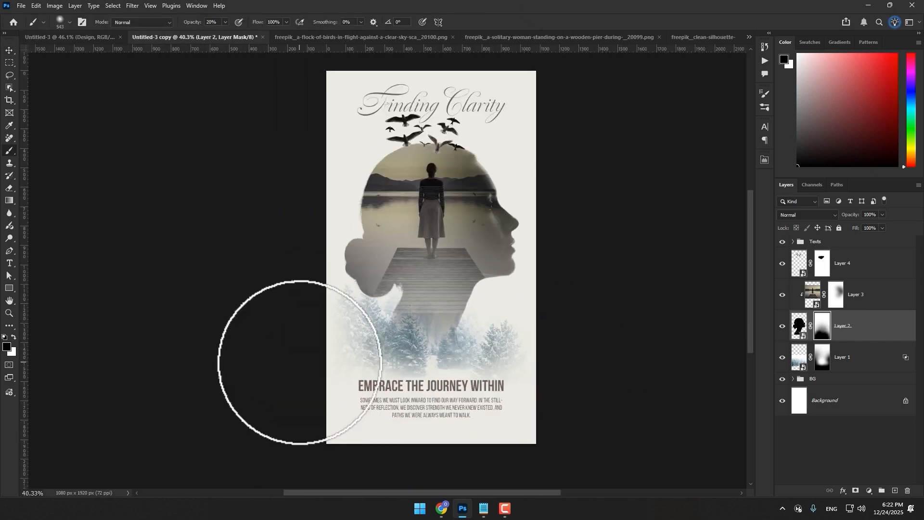
{"action": "left_click", "coordinate": [464, 154], "text": "ctrl"}
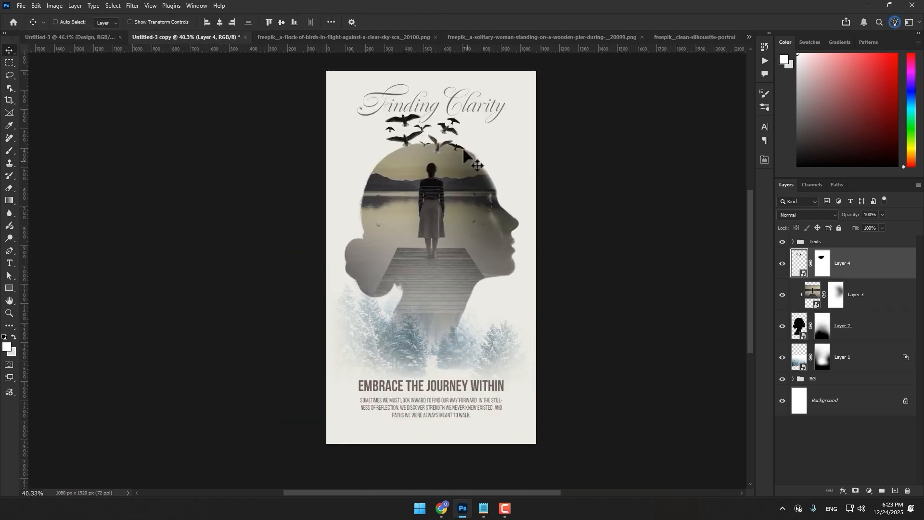